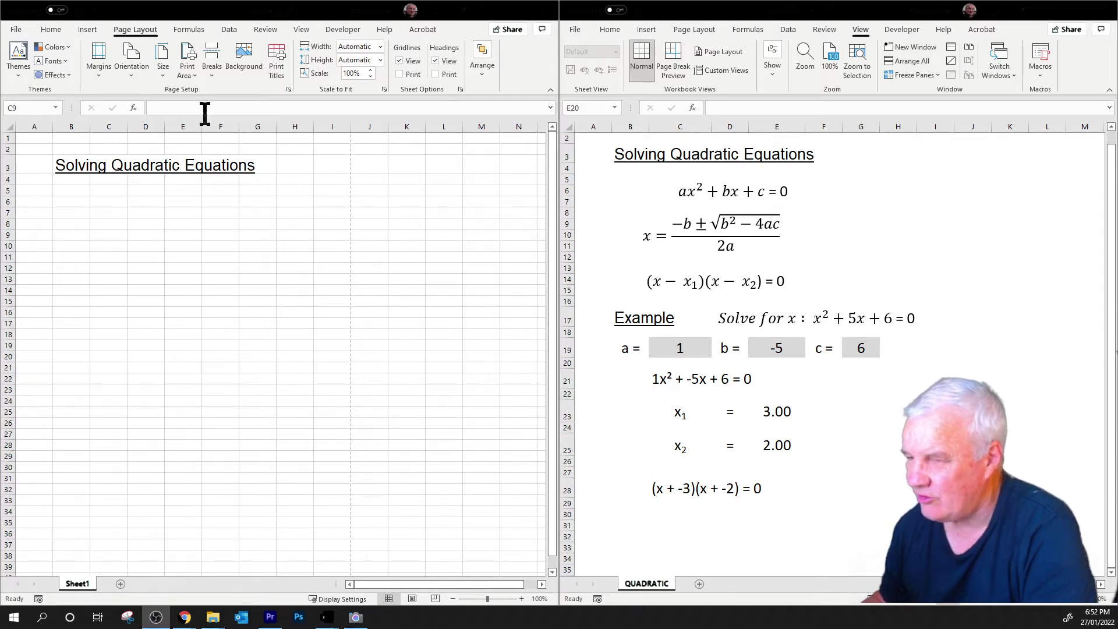
# Bring the new 'Solving Quadratic Equations' workbook to the front and maximize it
pyautogui.click(89, 33)
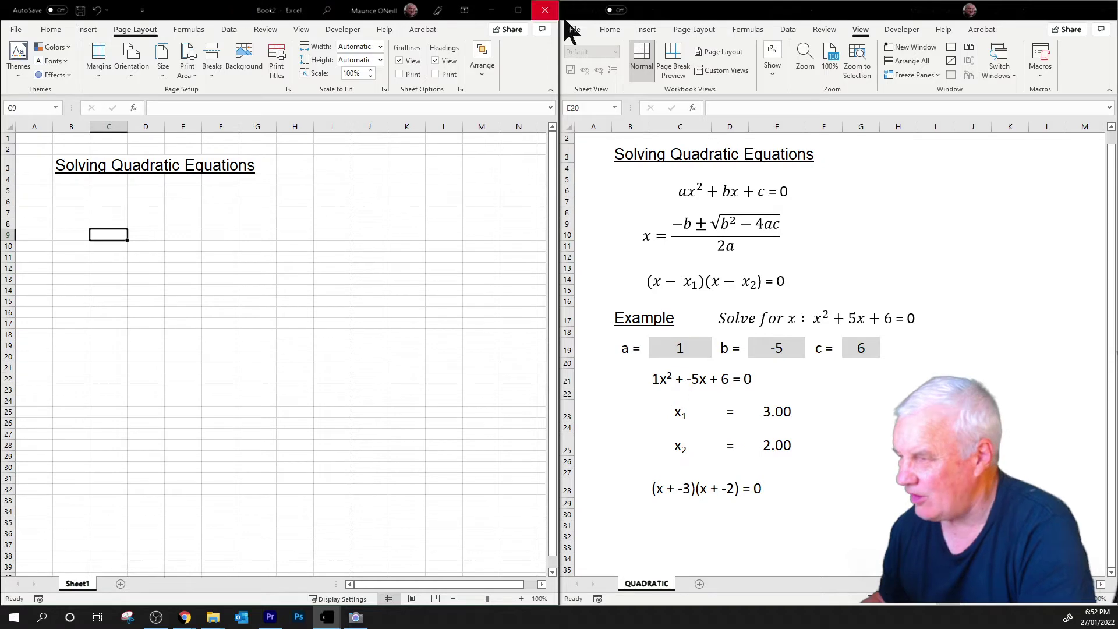
pyautogui.click(518, 10)
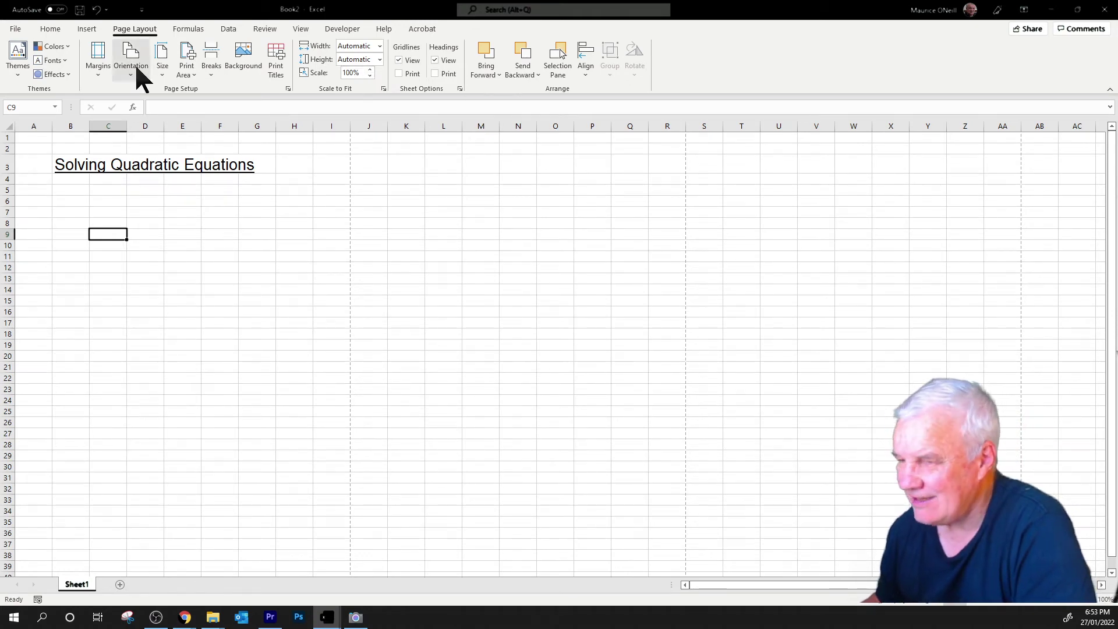
# Draw a text box below the title spanning columns C–I across rows 5–7
pyautogui.click(87, 29)
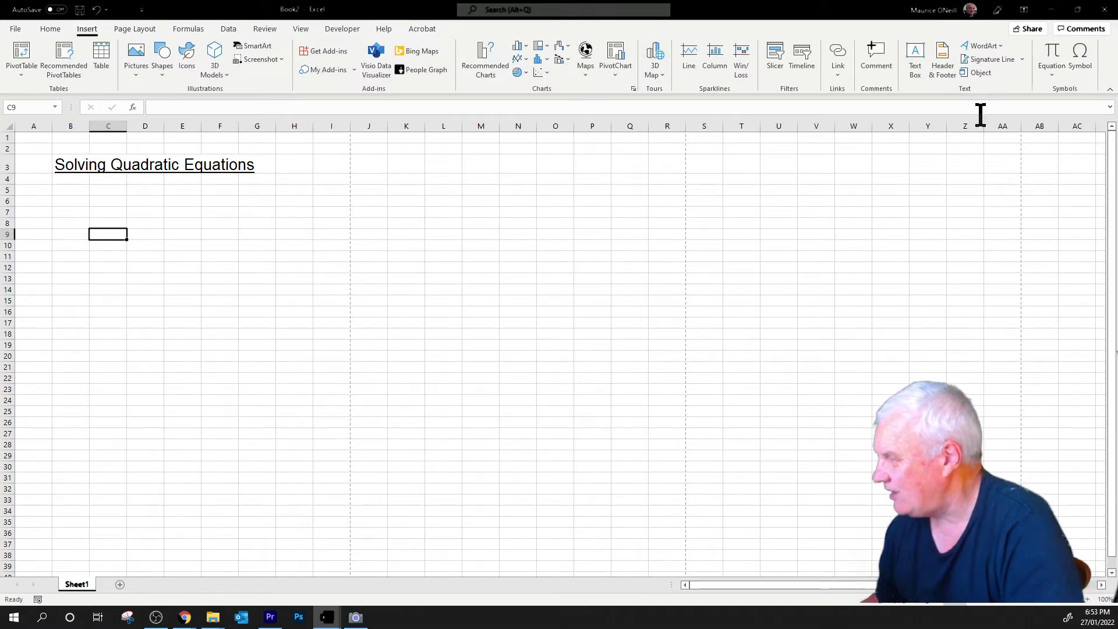
pyautogui.click(916, 59)
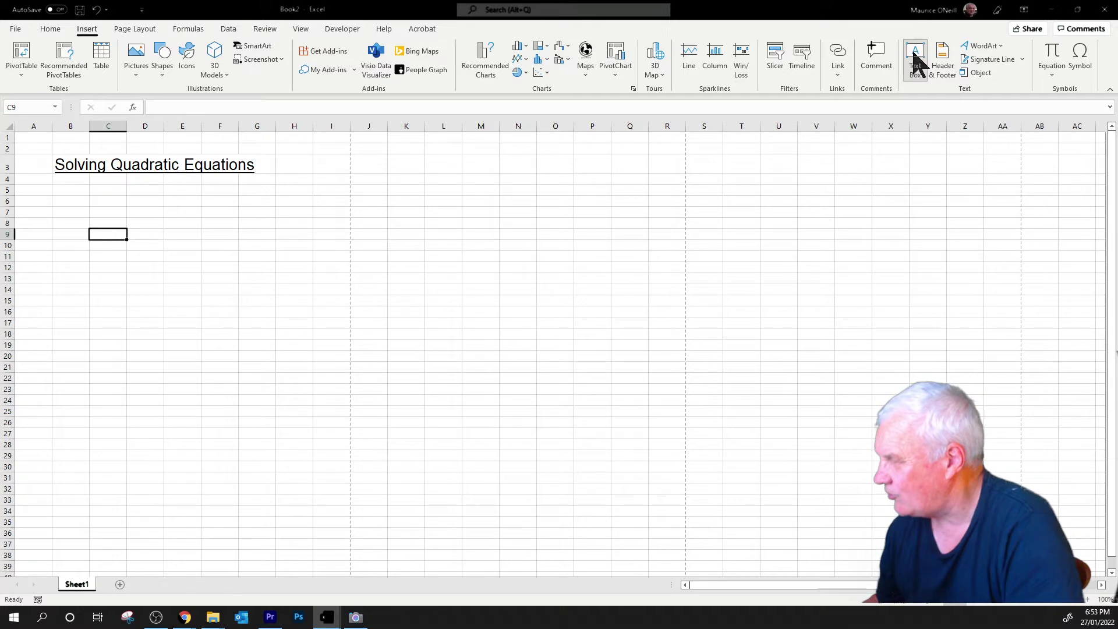
pyautogui.moveTo(98, 186); pyautogui.dragTo(337, 212)
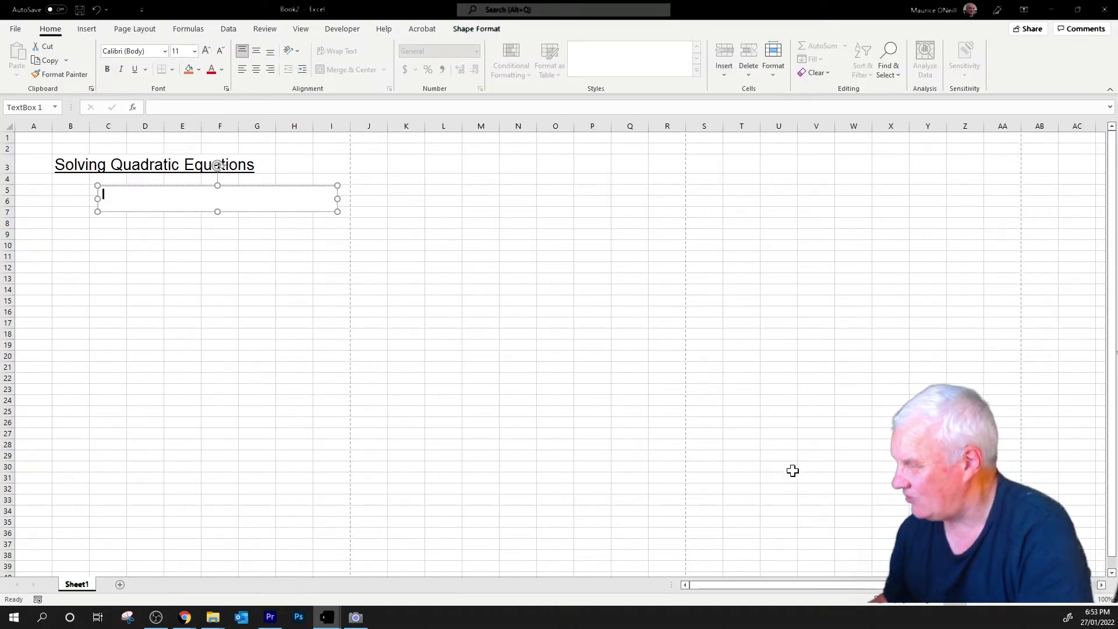
# Restore the workbook window, snap it left, then maximize it again
pyautogui.click(1077, 10)
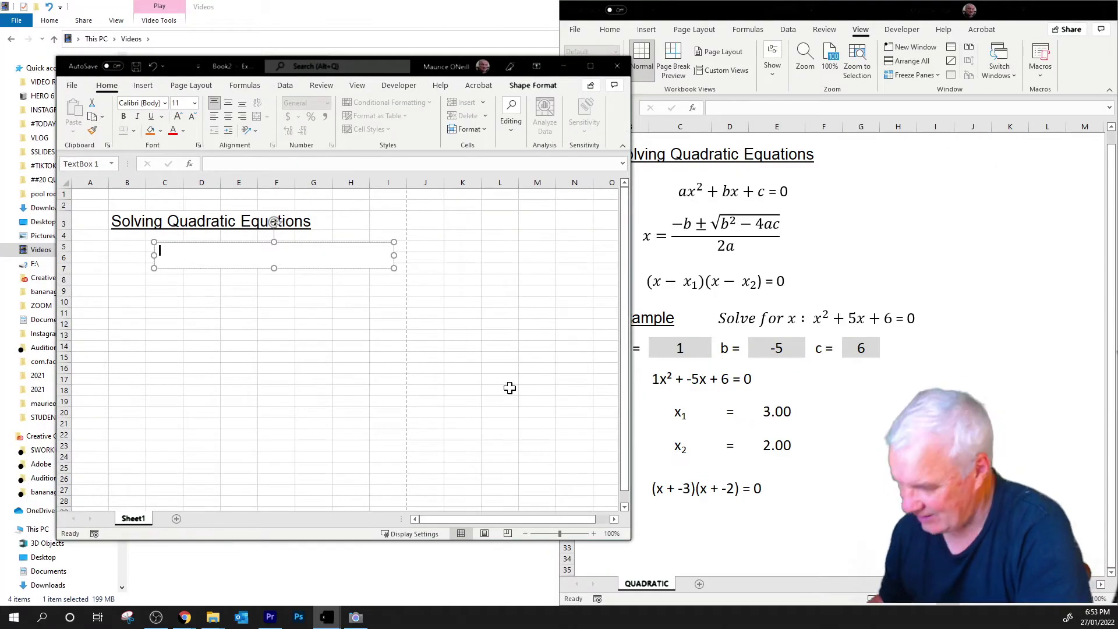
pyautogui.press('super+Left')
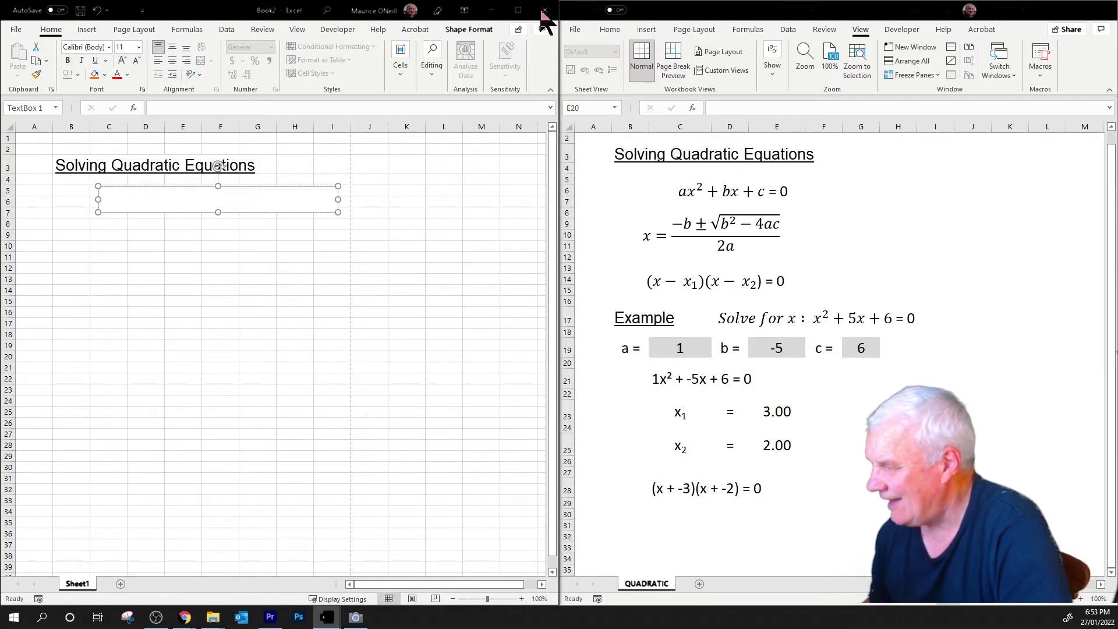
pyautogui.click(518, 11)
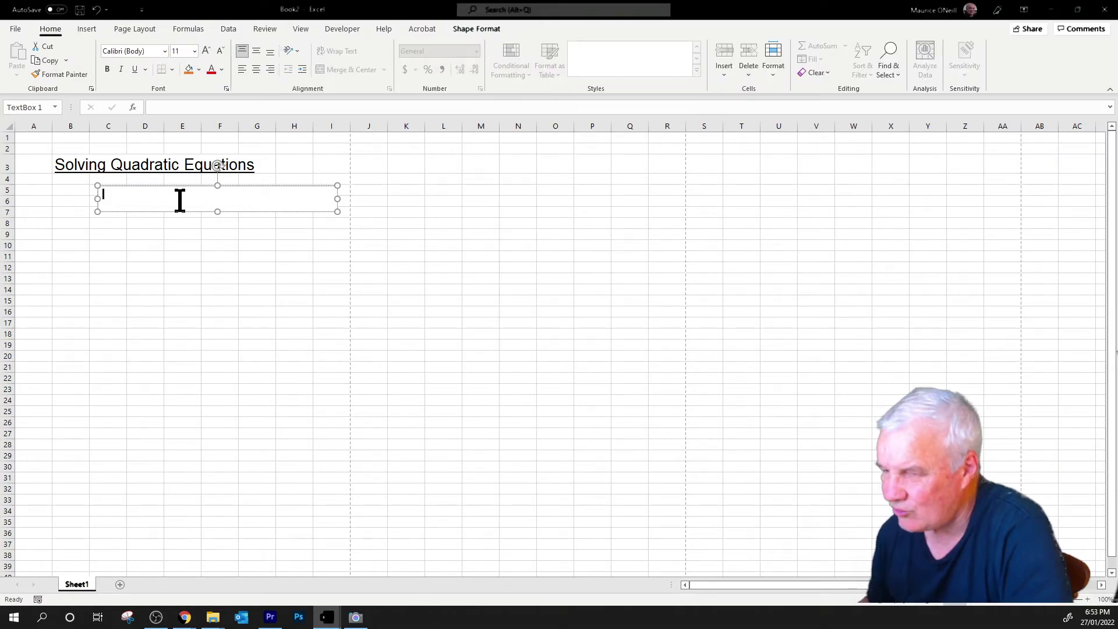
pyautogui.click(86, 29)
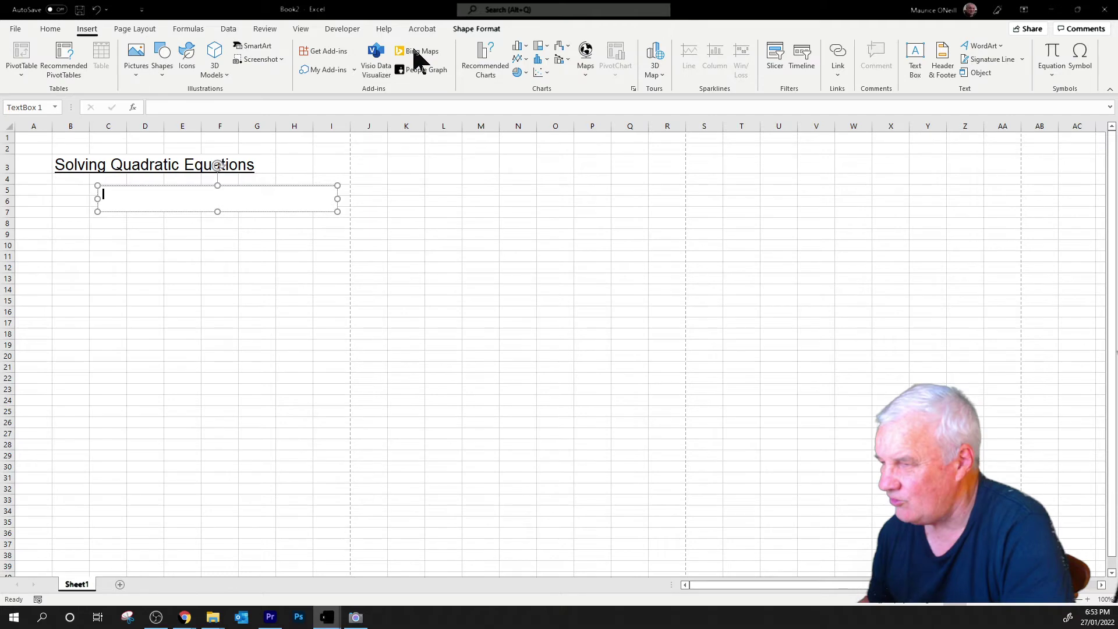
# Insert a blank equation into the text box and type 'a' as its first term
pyautogui.click(1052, 73)
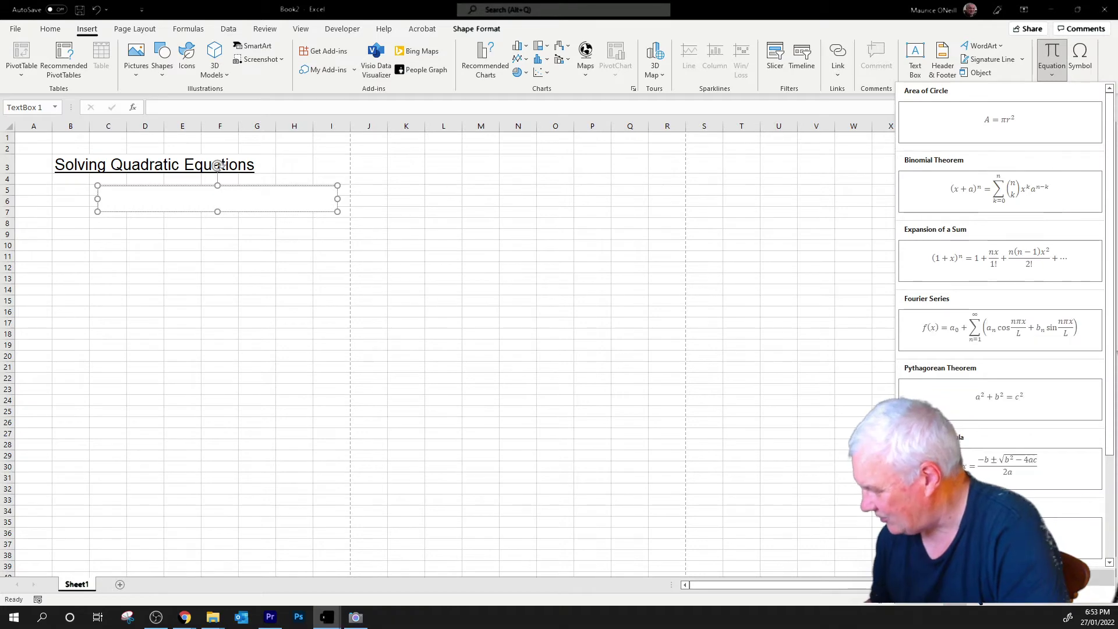
pyautogui.hotkey('alt', '=')
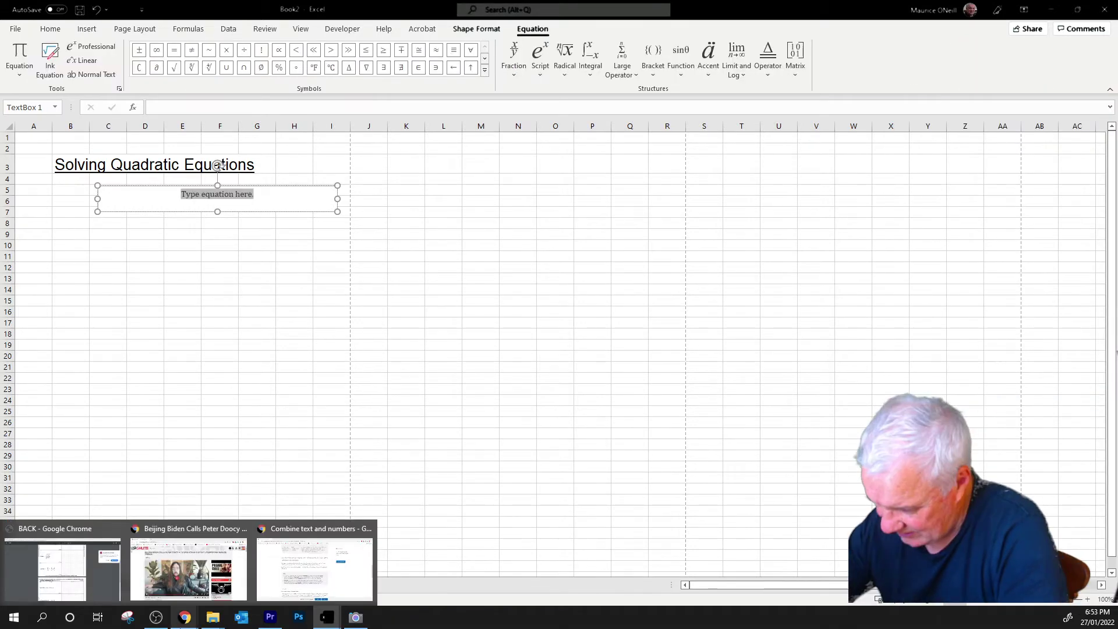
pyautogui.write('a')
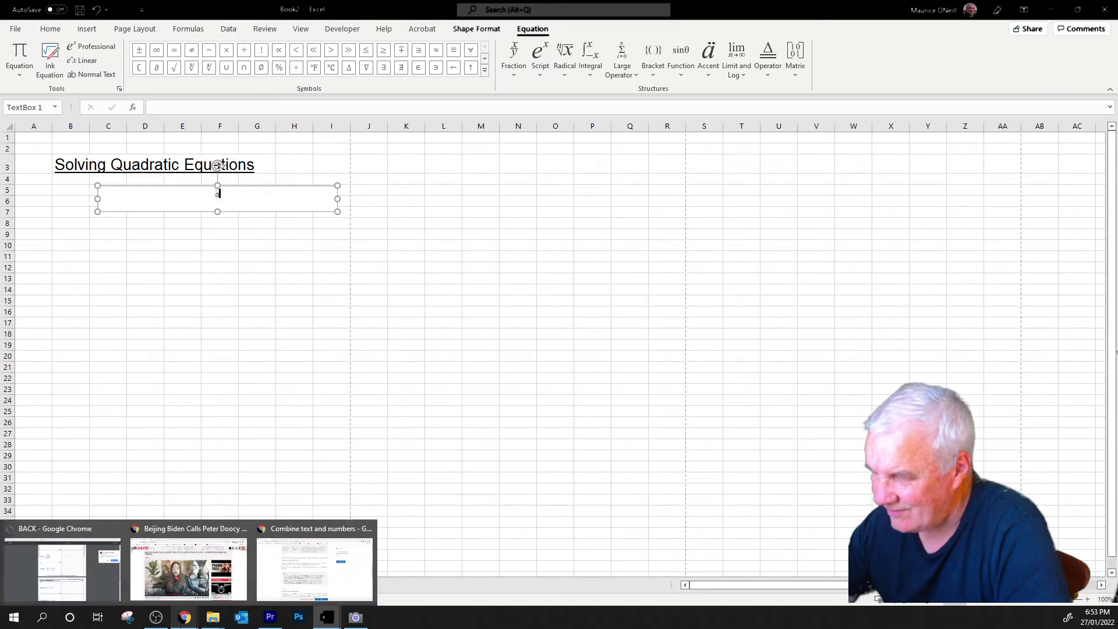
pyautogui.press('BackSpace')
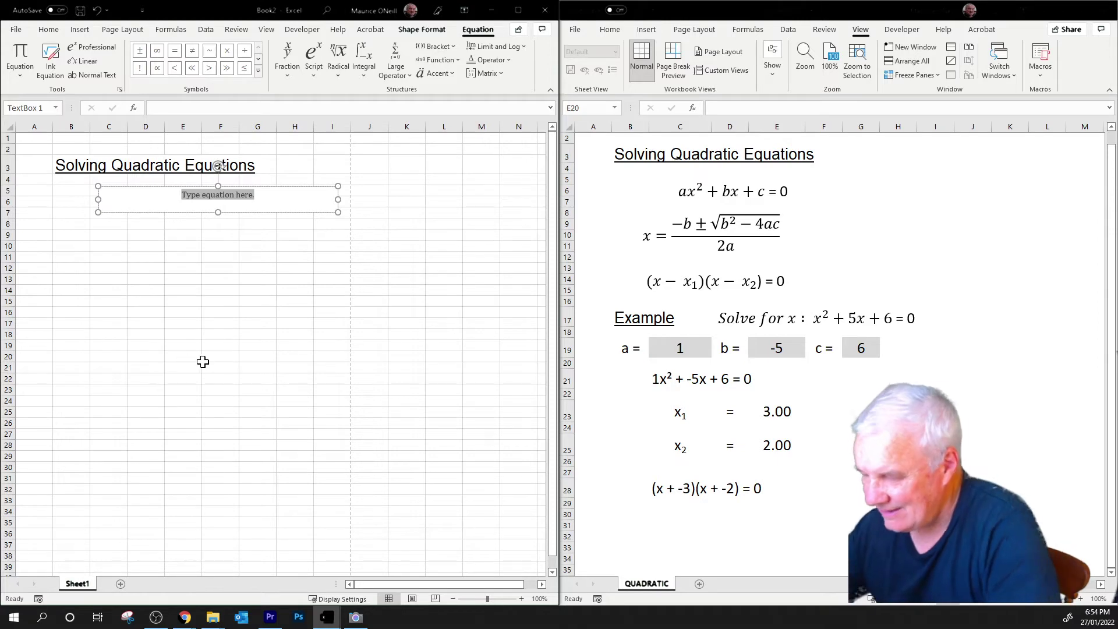
pyautogui.write('a')
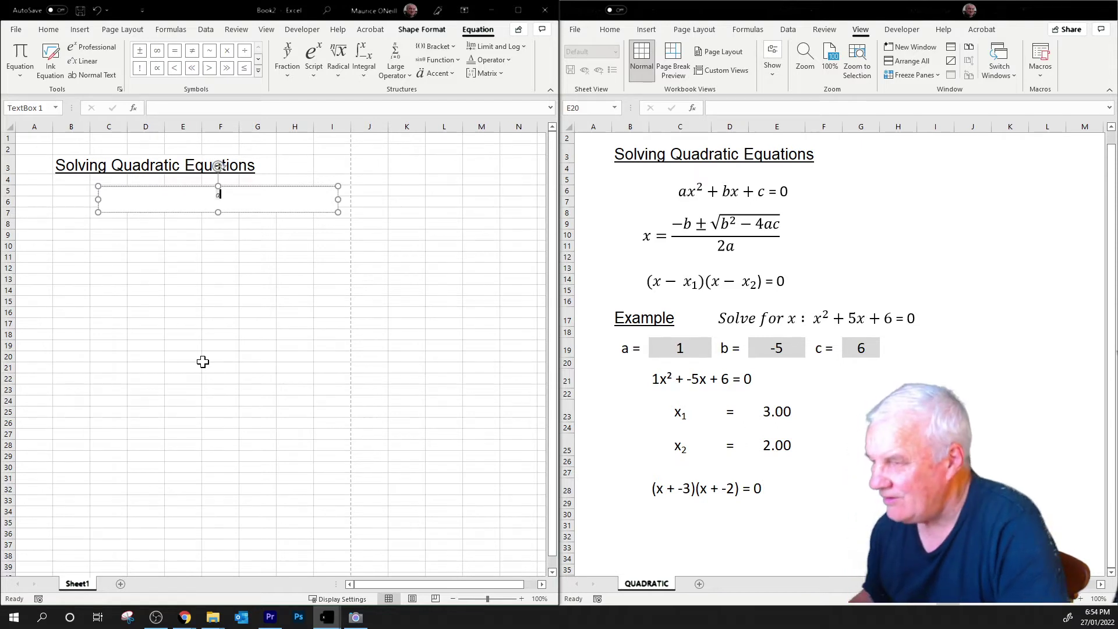
# Complete the equation as ax² + bx + 2 = 0, using a superscript template for x²
pyautogui.click(313, 69)
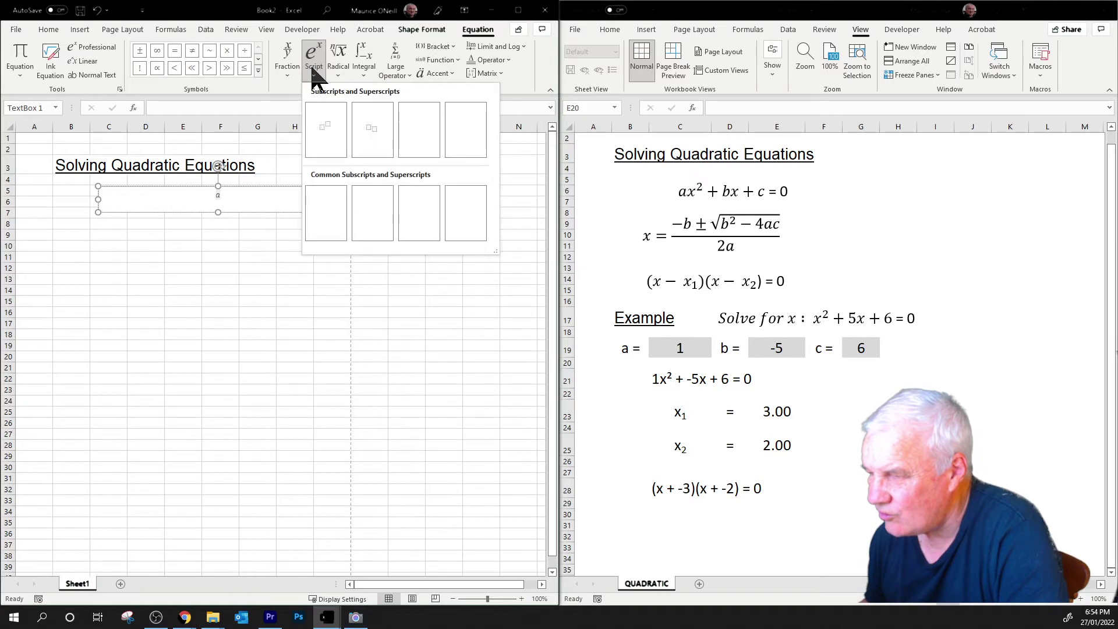
pyautogui.click(327, 133)
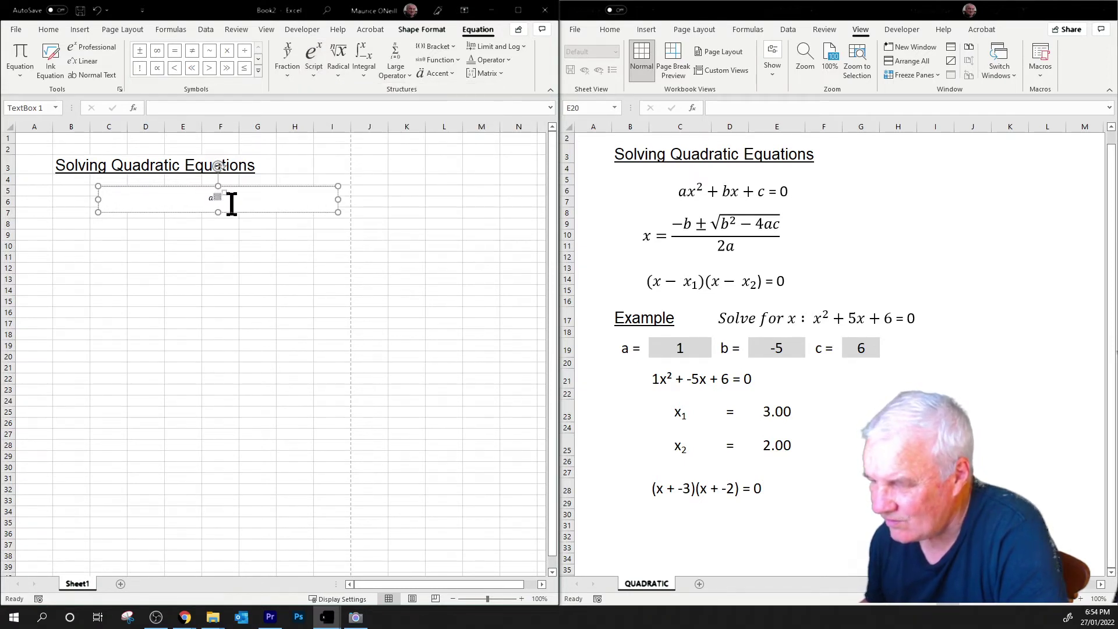
pyautogui.write('x')
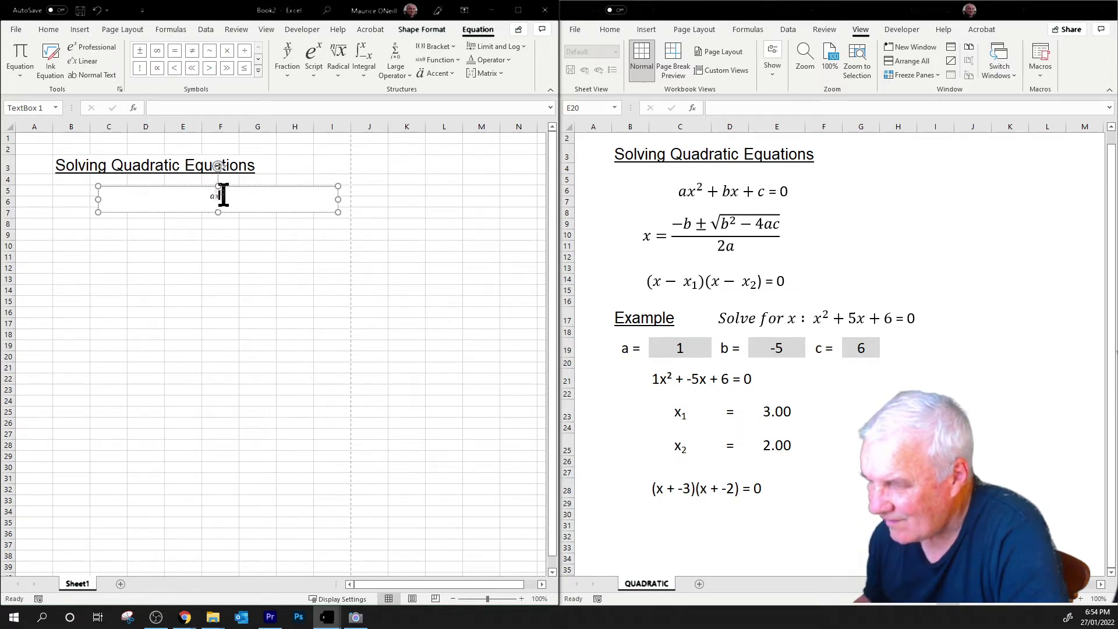
pyautogui.write('2')
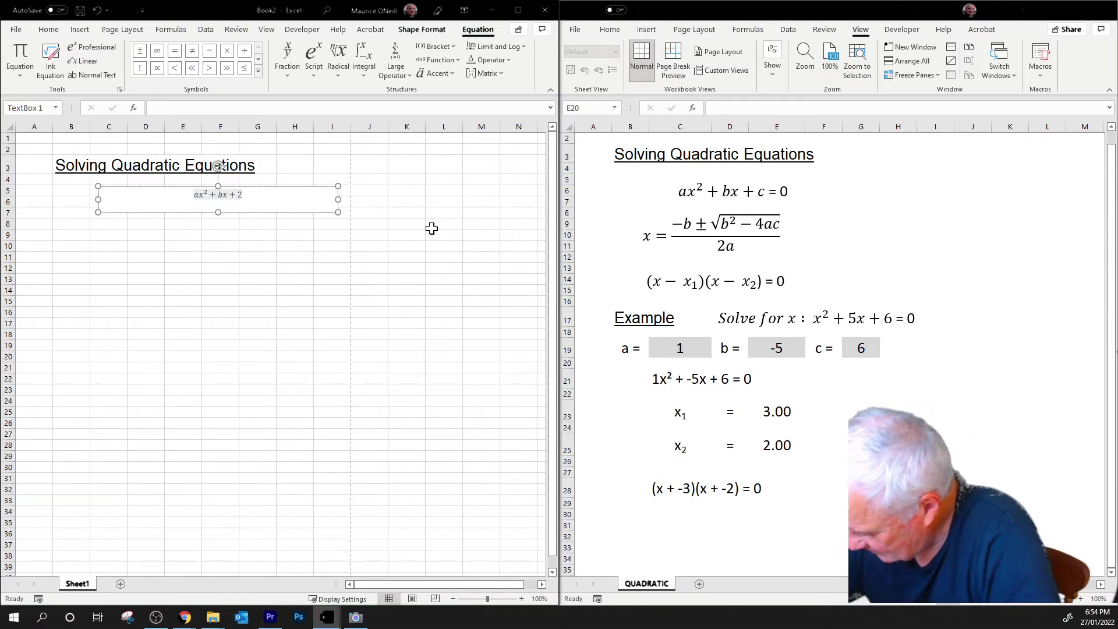
pyautogui.write('= ')
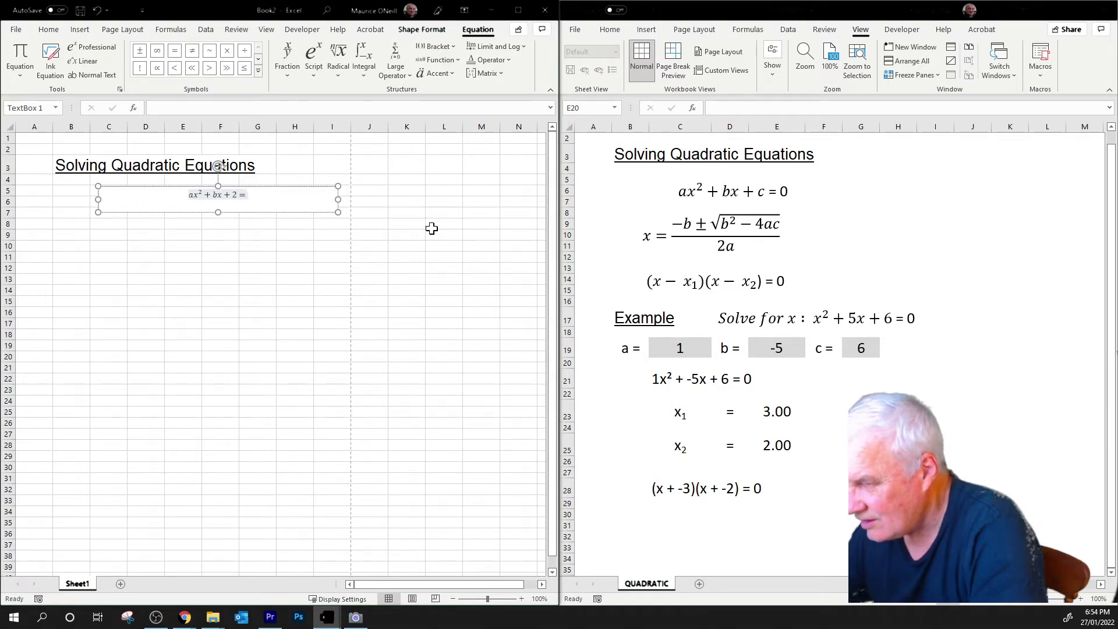
pyautogui.write('0')
pyautogui.press('BackSpace')
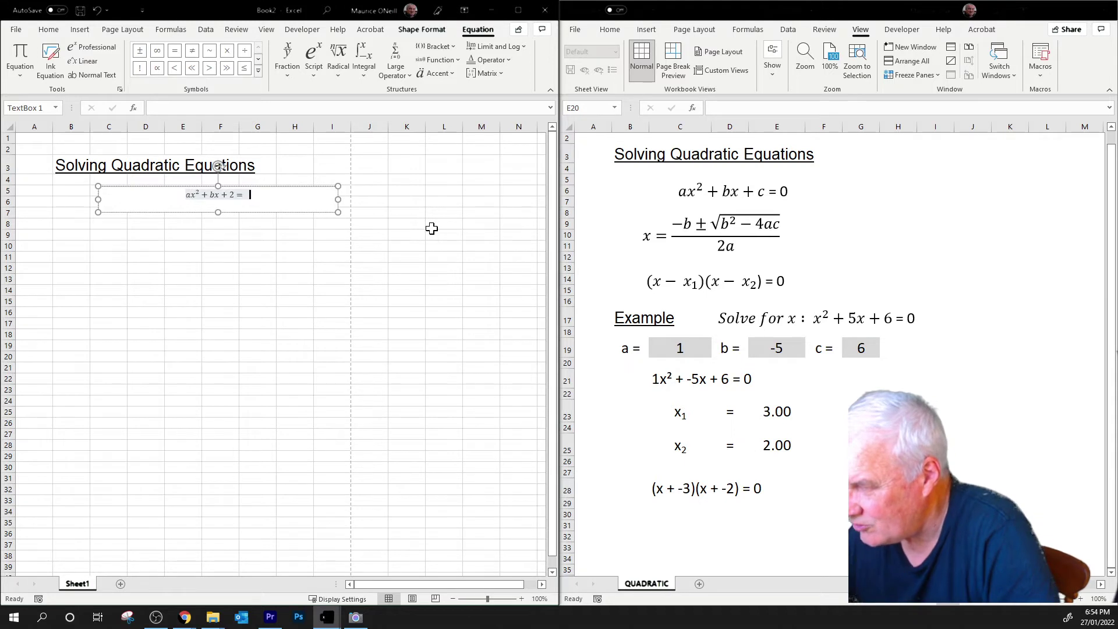
pyautogui.press('BackSpace')
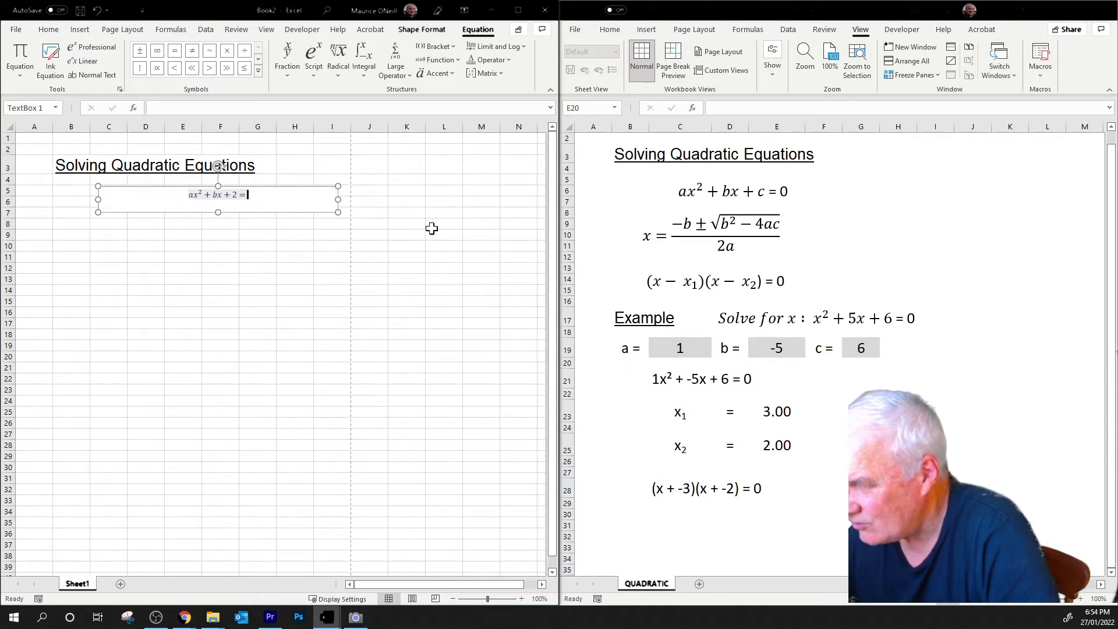
pyautogui.write('0')
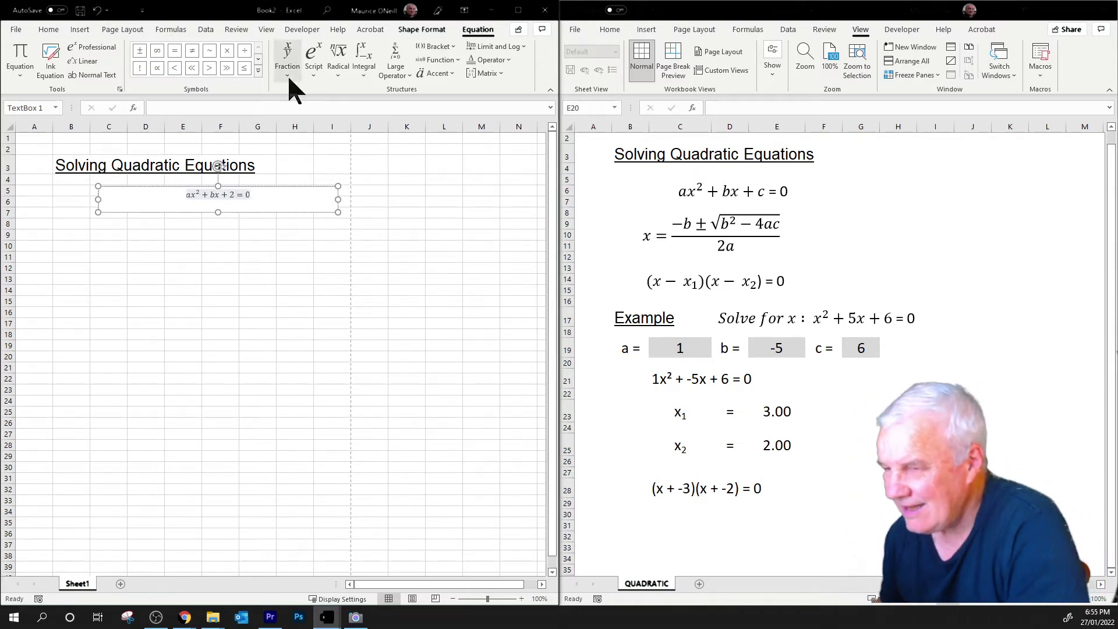
# Set the equation's font size to 20 and narrow its box to end near column H
pyautogui.click(50, 29)
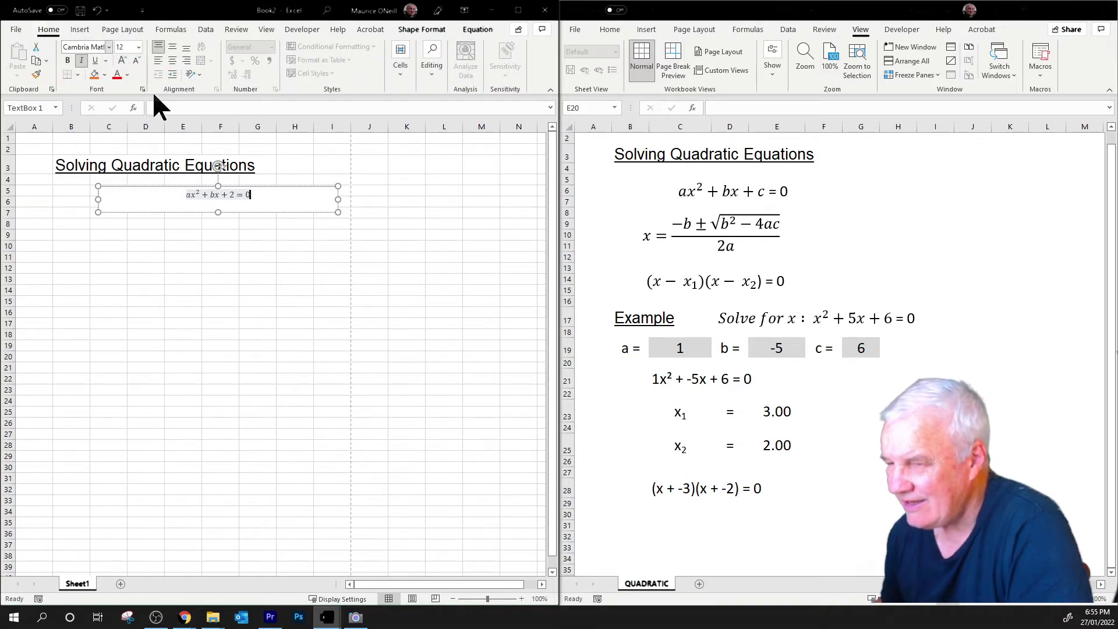
pyautogui.click(139, 46)
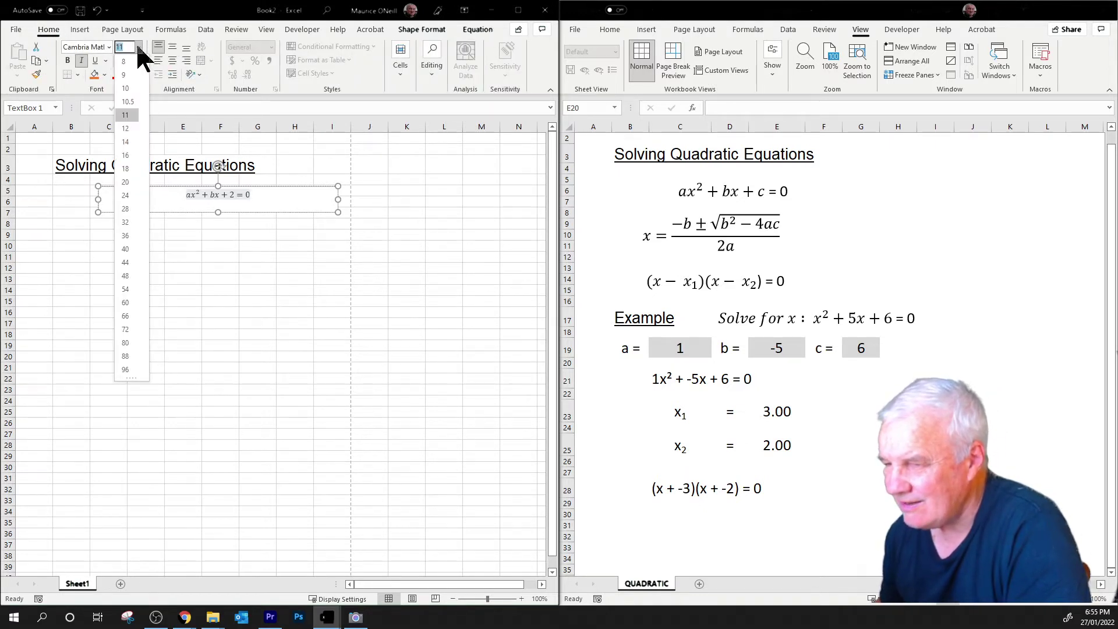
pyautogui.click(125, 181)
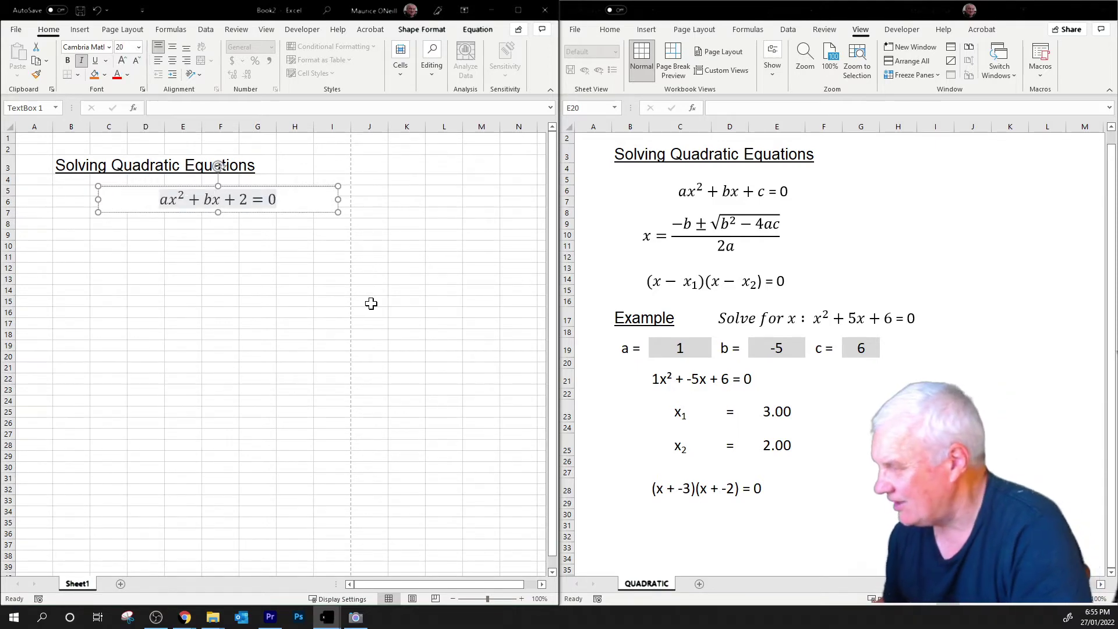
pyautogui.click(326, 201)
pyautogui.moveTo(326, 201); pyautogui.dragTo(291, 216)
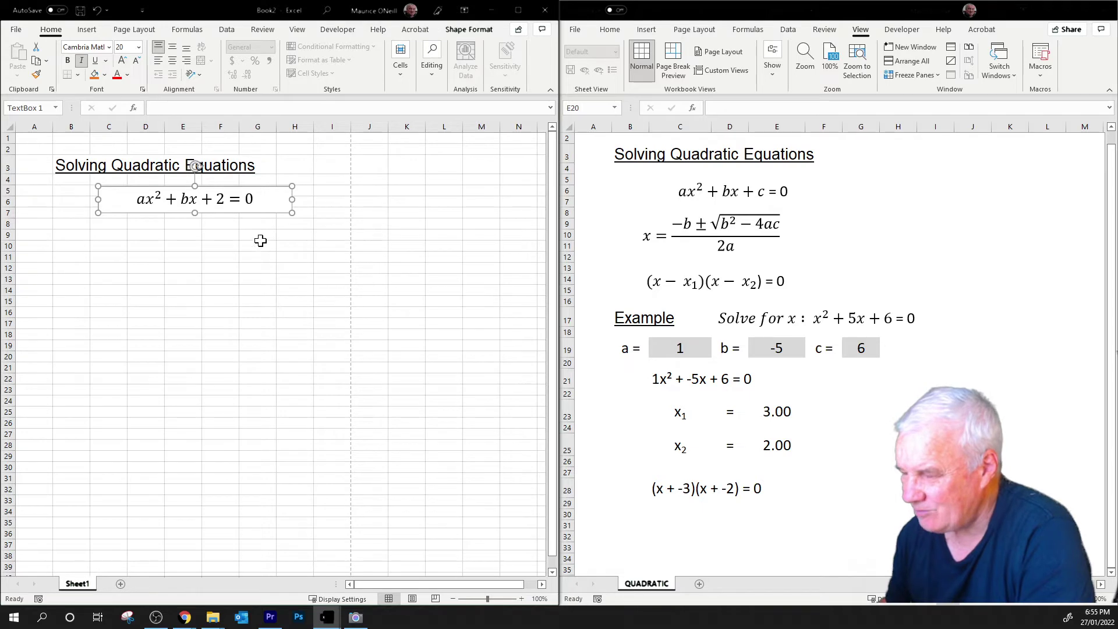
# Select the equation box as a whole shape, cancelling an accidental move
pyautogui.click(260, 244)
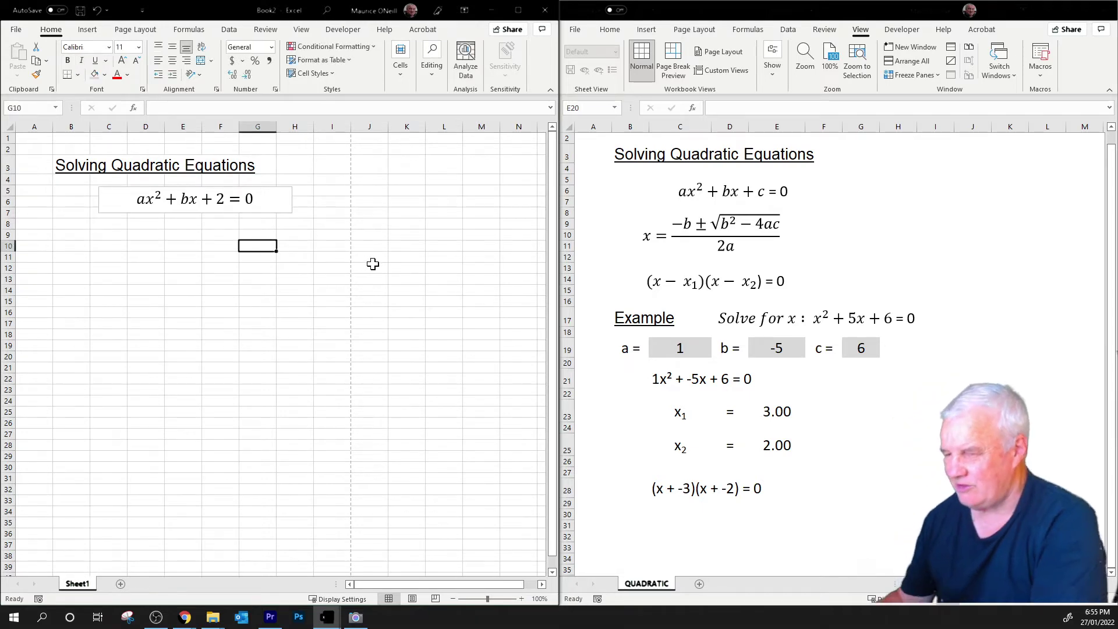
pyautogui.click(288, 192)
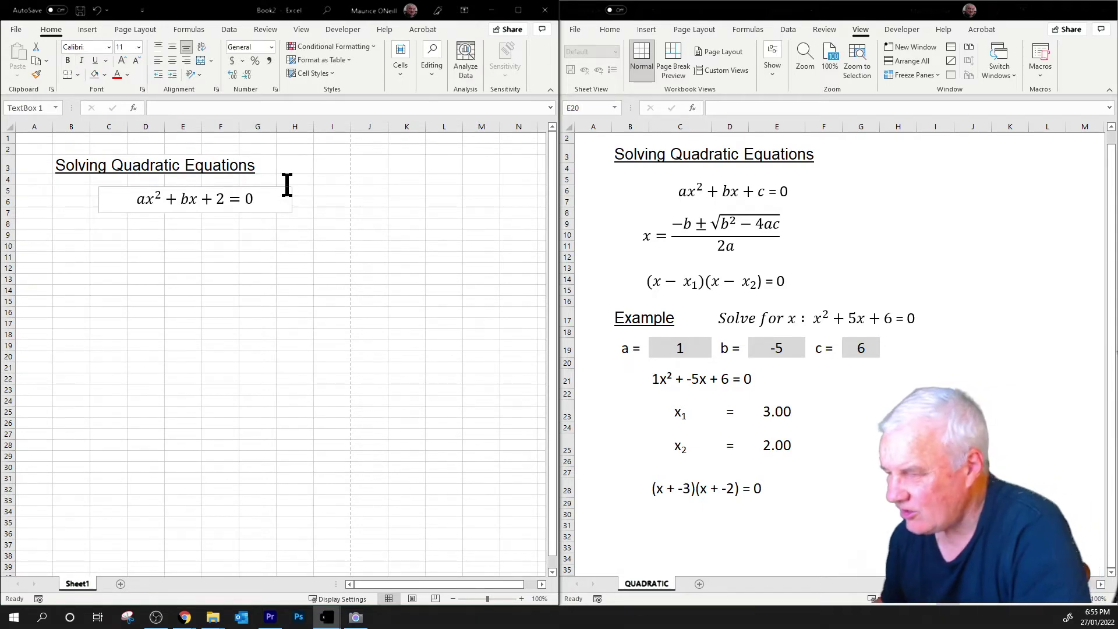
pyautogui.click(275, 213)
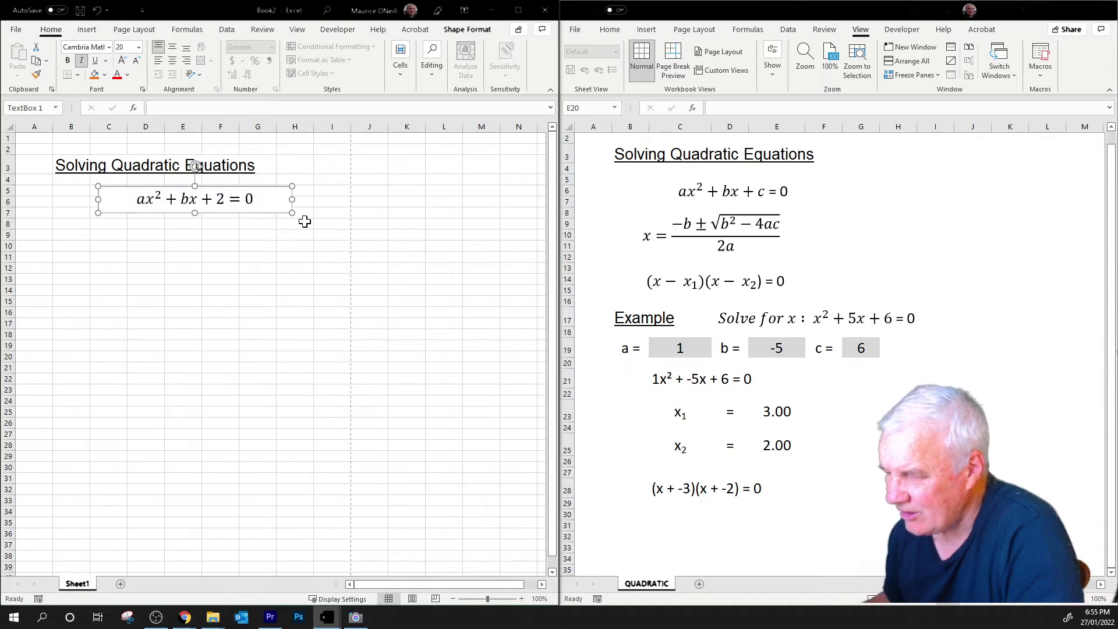
pyautogui.rightClick(268, 211)
pyautogui.click(301, 265)
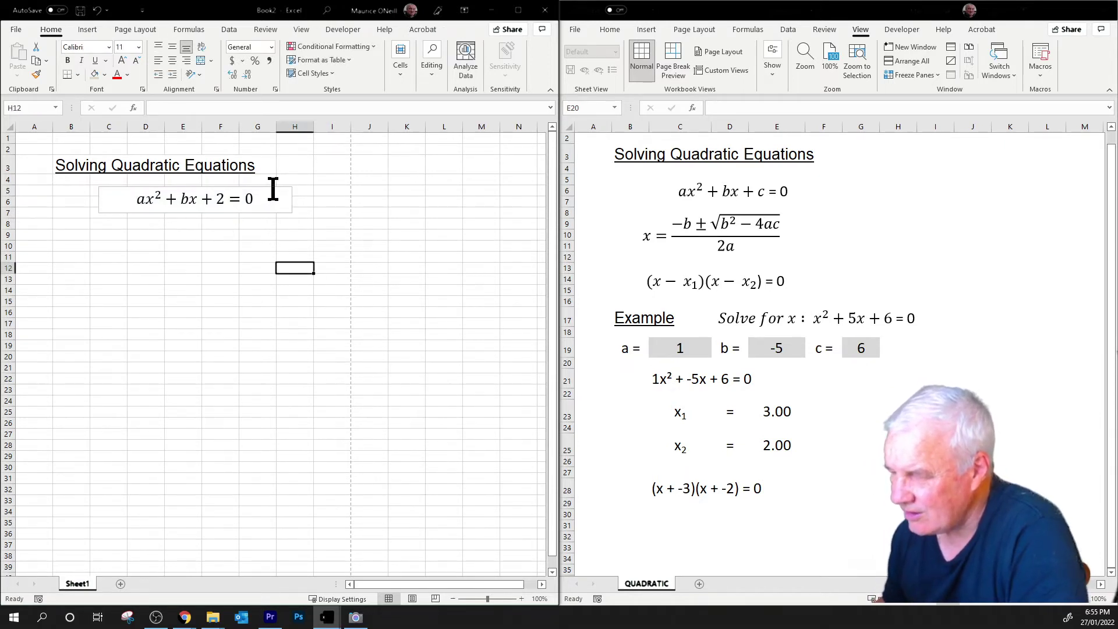
pyautogui.click(272, 187)
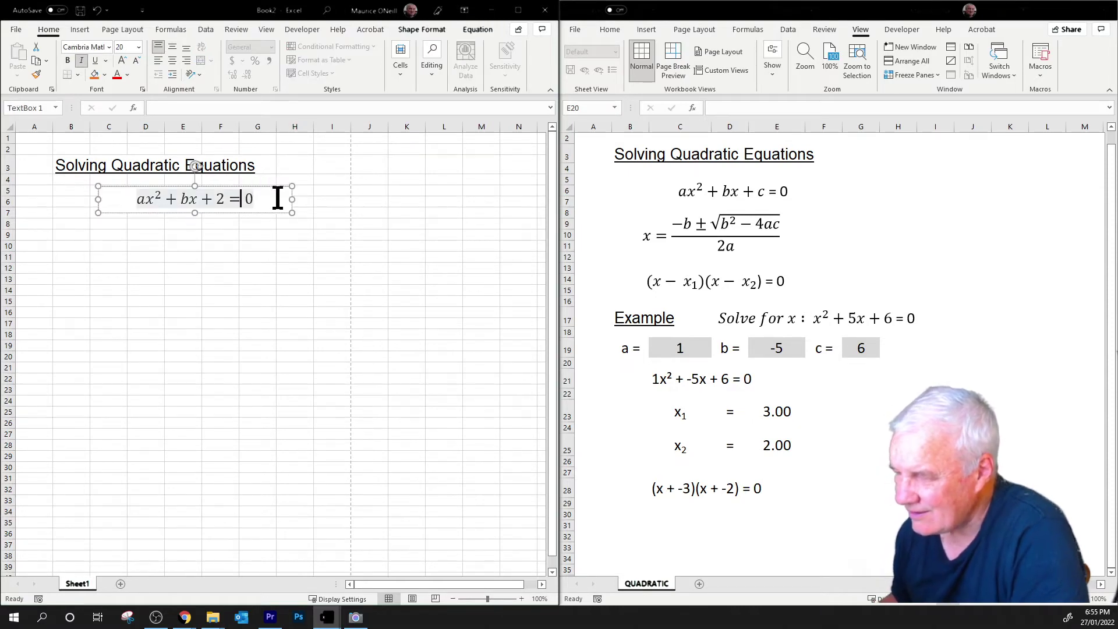
pyautogui.rightClick(278, 198)
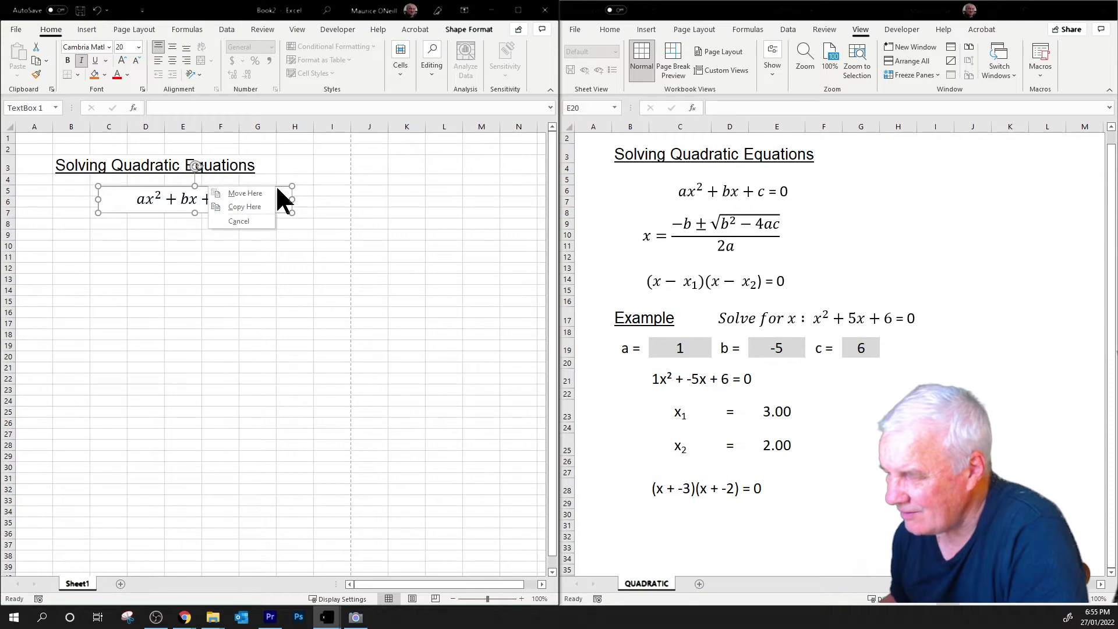
pyautogui.moveTo(332, 235); pyautogui.dragTo(332, 246)
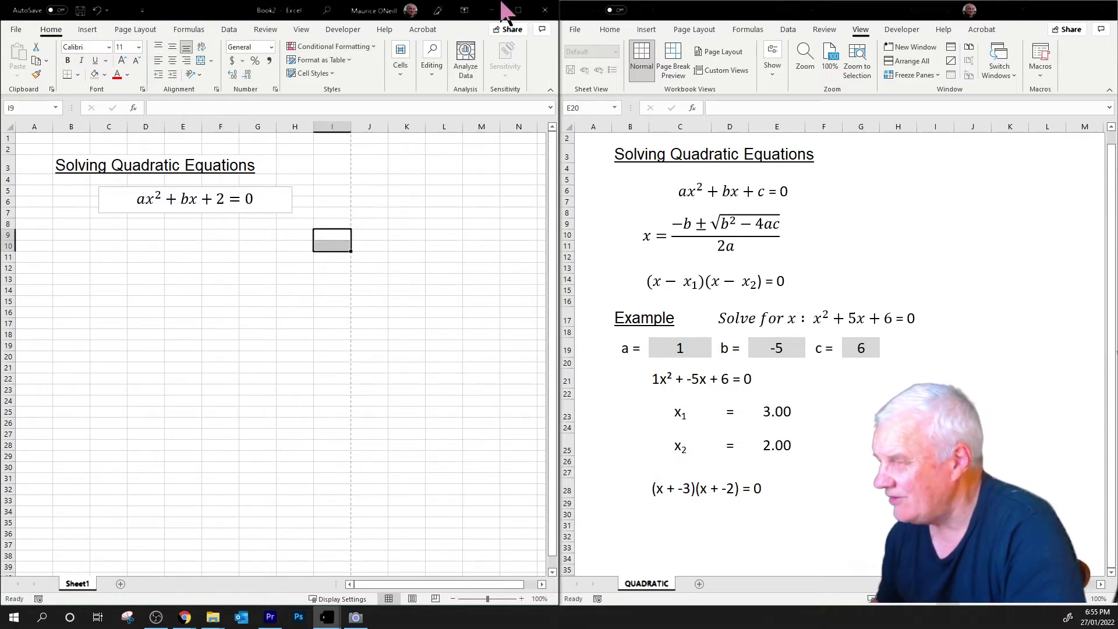
# Maximize the workbook window to full screen and reselect the equation box
pyautogui.click(518, 10)
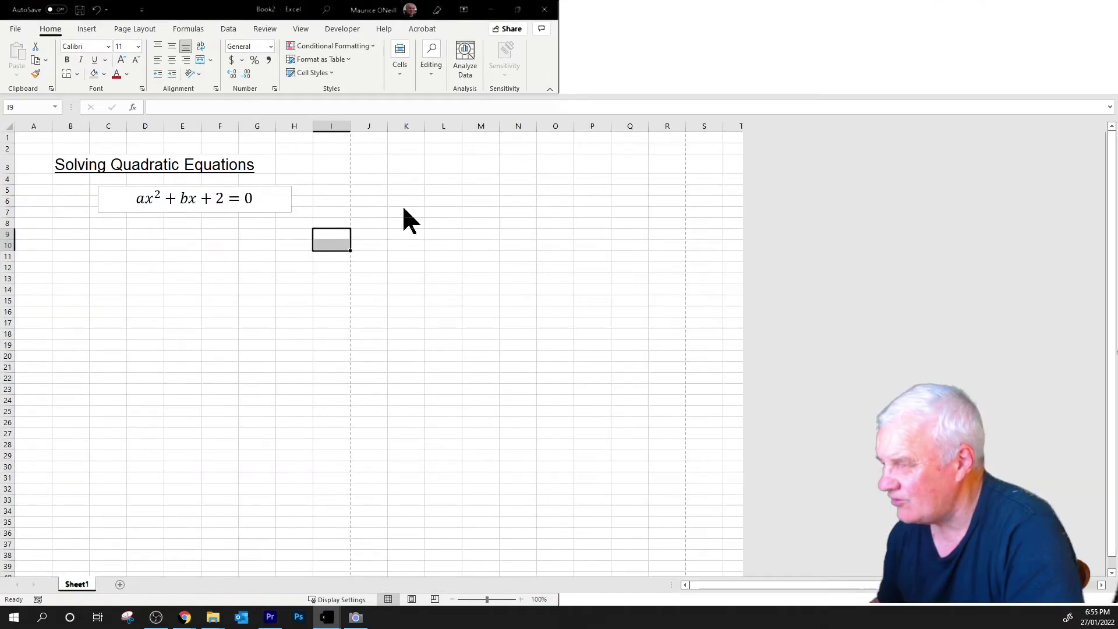
pyautogui.click(268, 288)
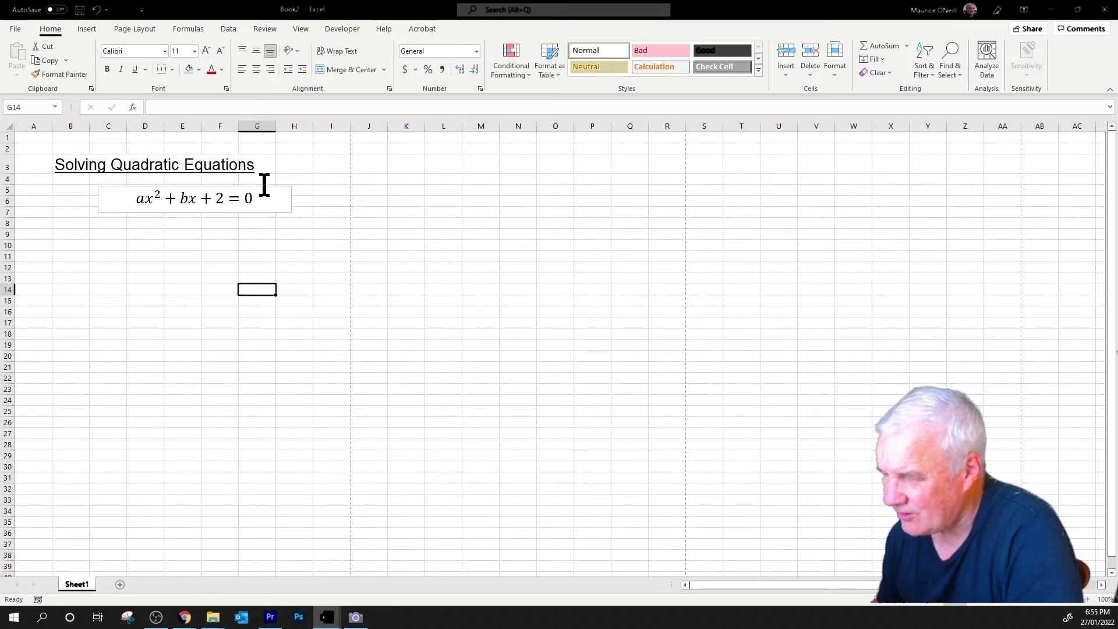
pyautogui.click(287, 244)
pyautogui.click(260, 211)
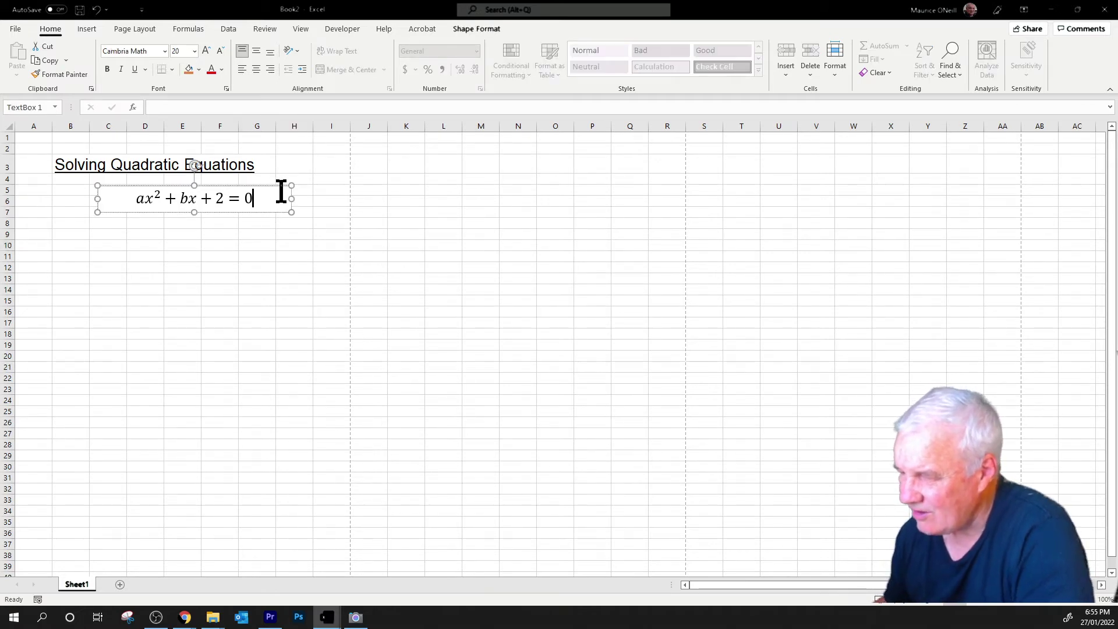
# Set the equation box's outline to No line in Format Shape
pyautogui.press('Left')
pyautogui.rightClick(272, 187)
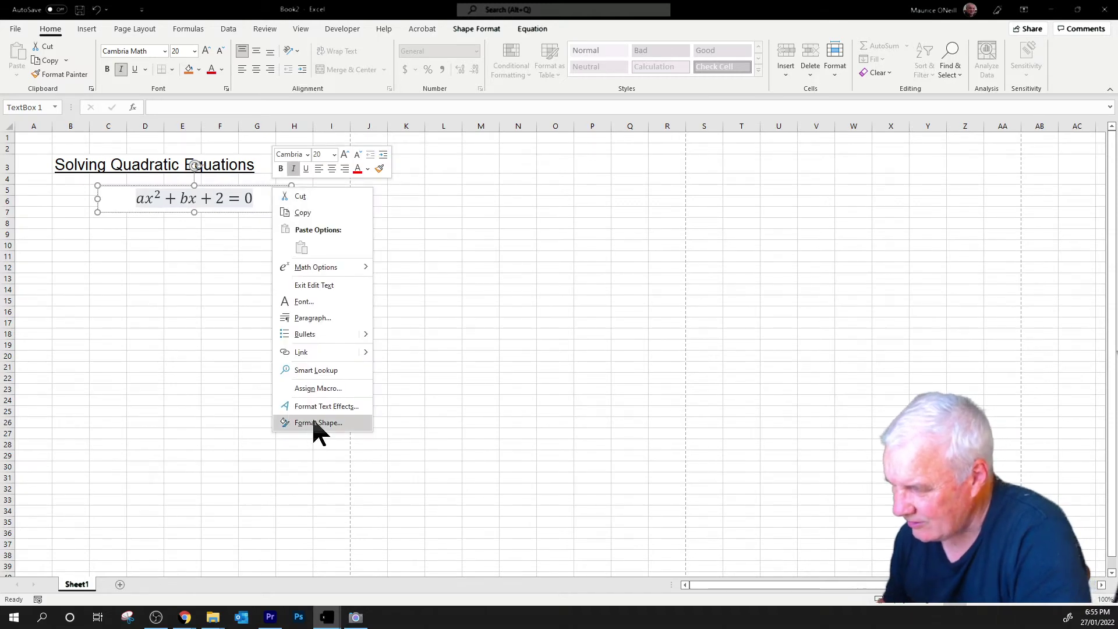
pyautogui.press('Escape')
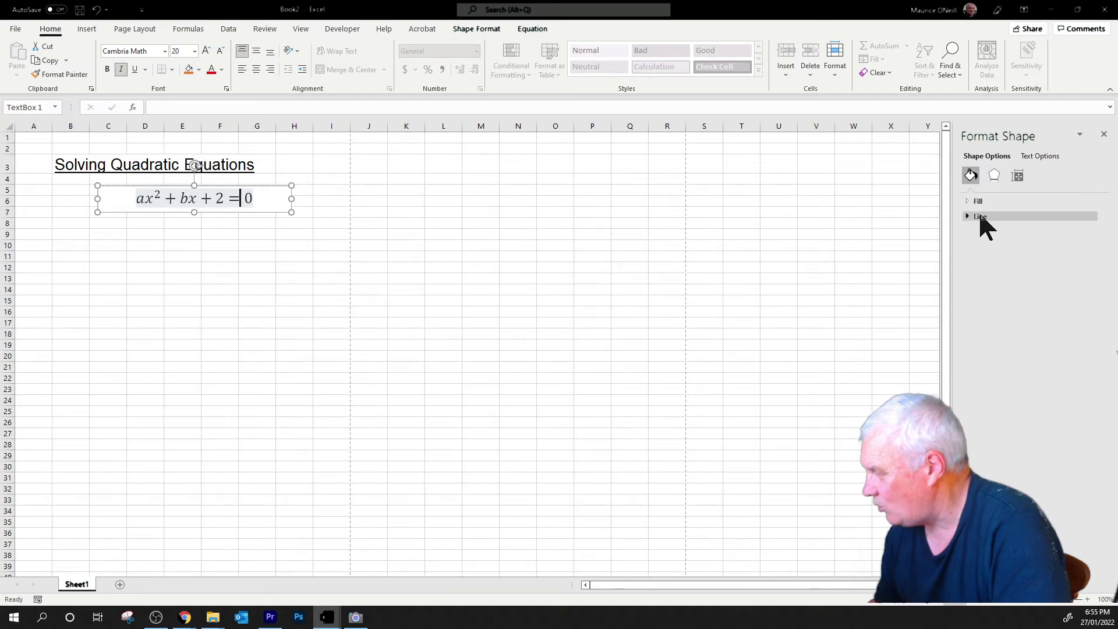
pyautogui.click(969, 217)
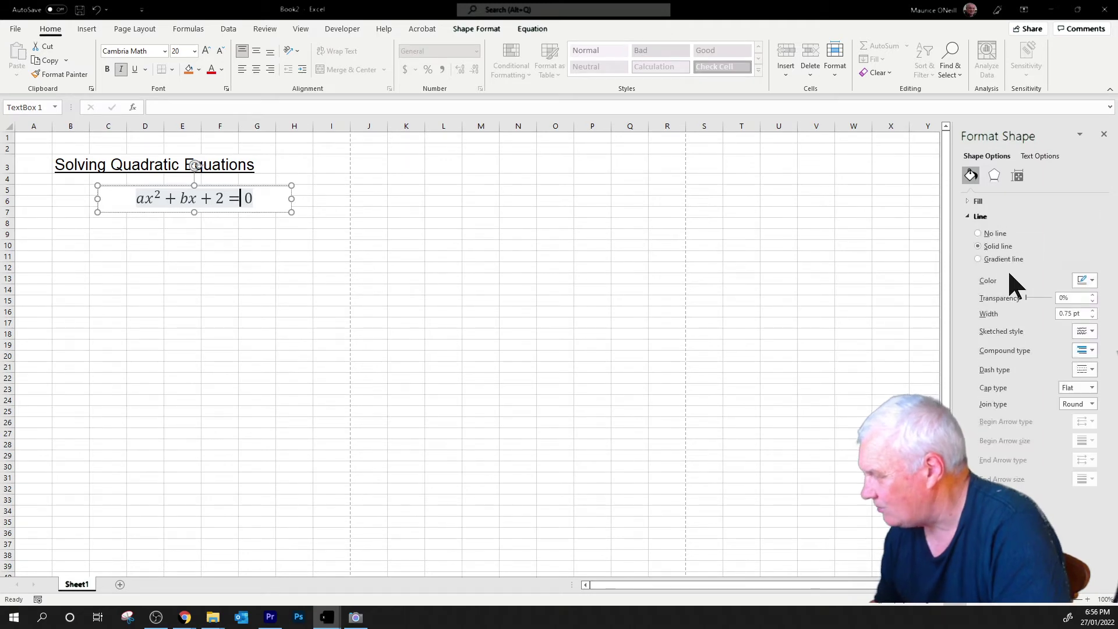
pyautogui.click(992, 233)
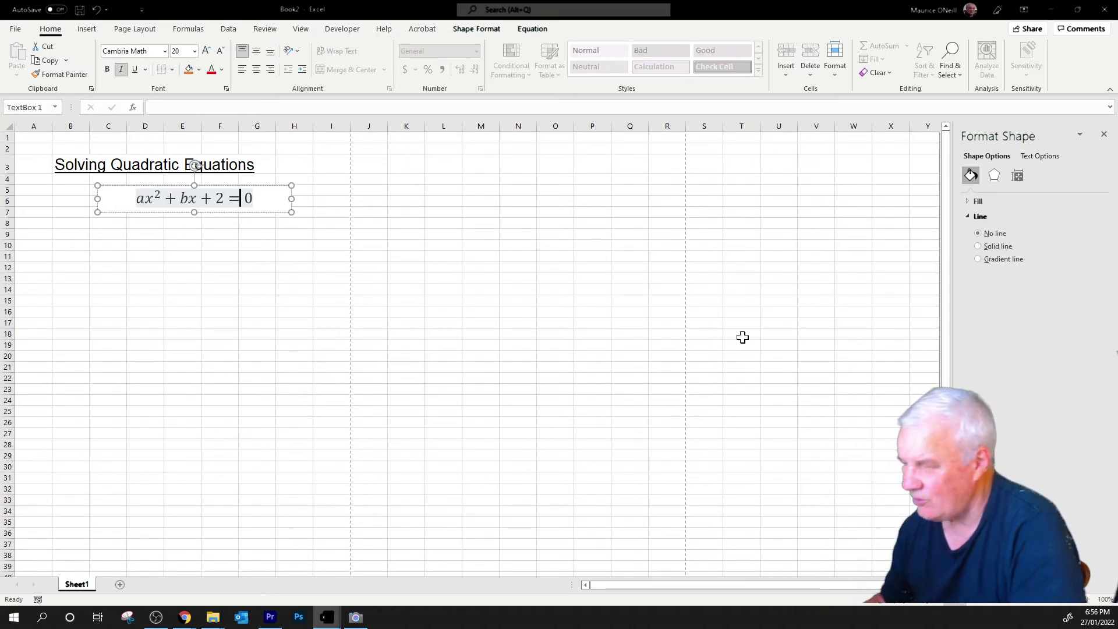
pyautogui.click(695, 325)
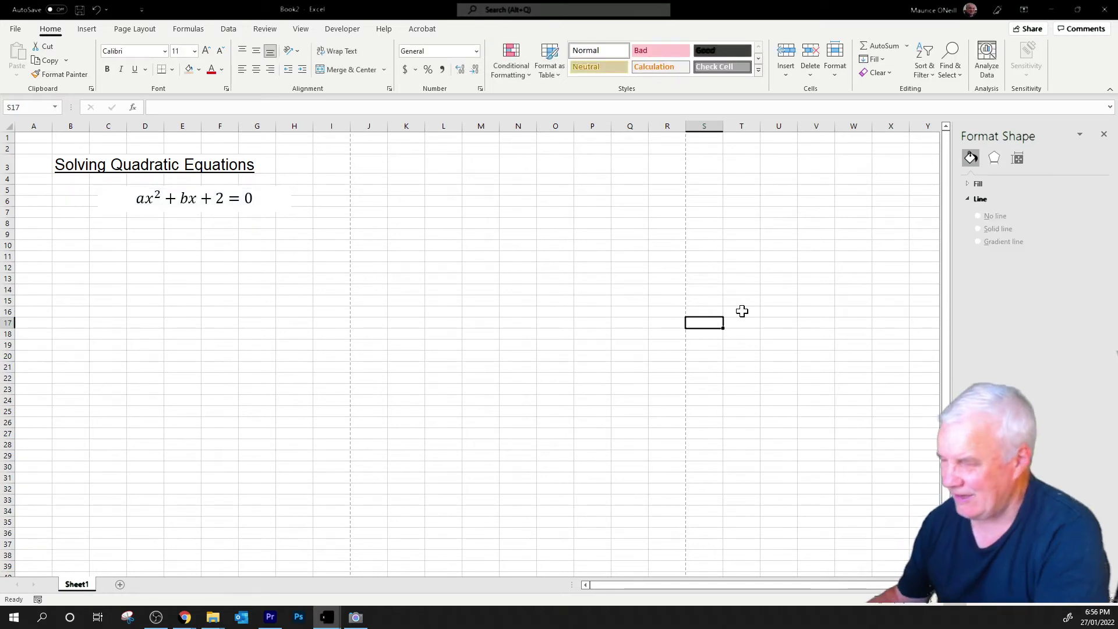
pyautogui.click(256, 300)
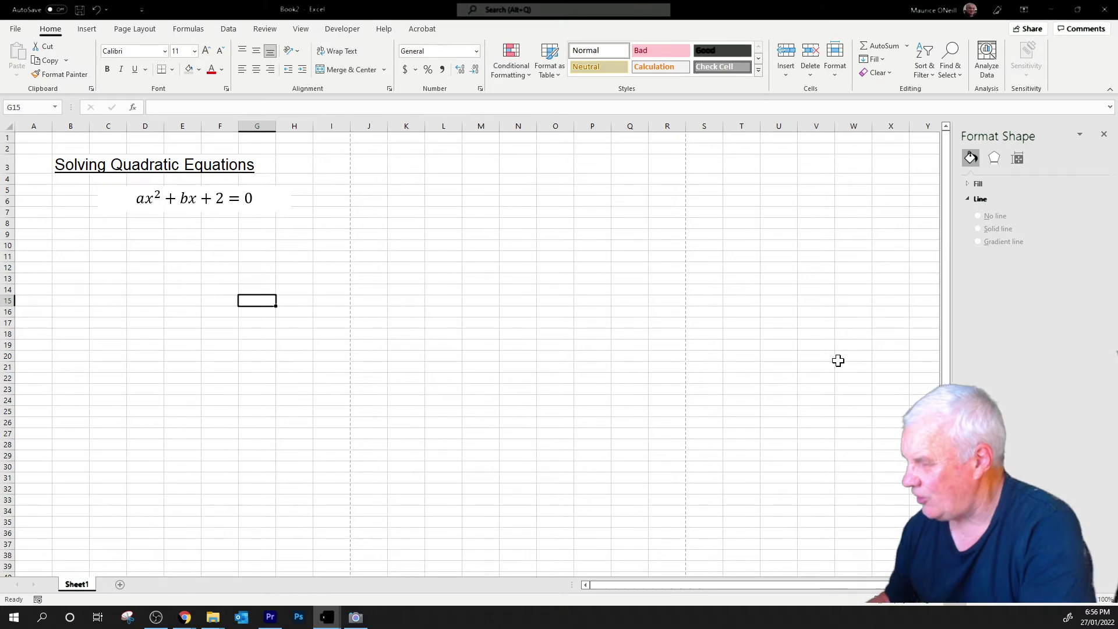
# Nudge the equation box slightly left and down, then maximize the workbook again
pyautogui.press('super+Left')
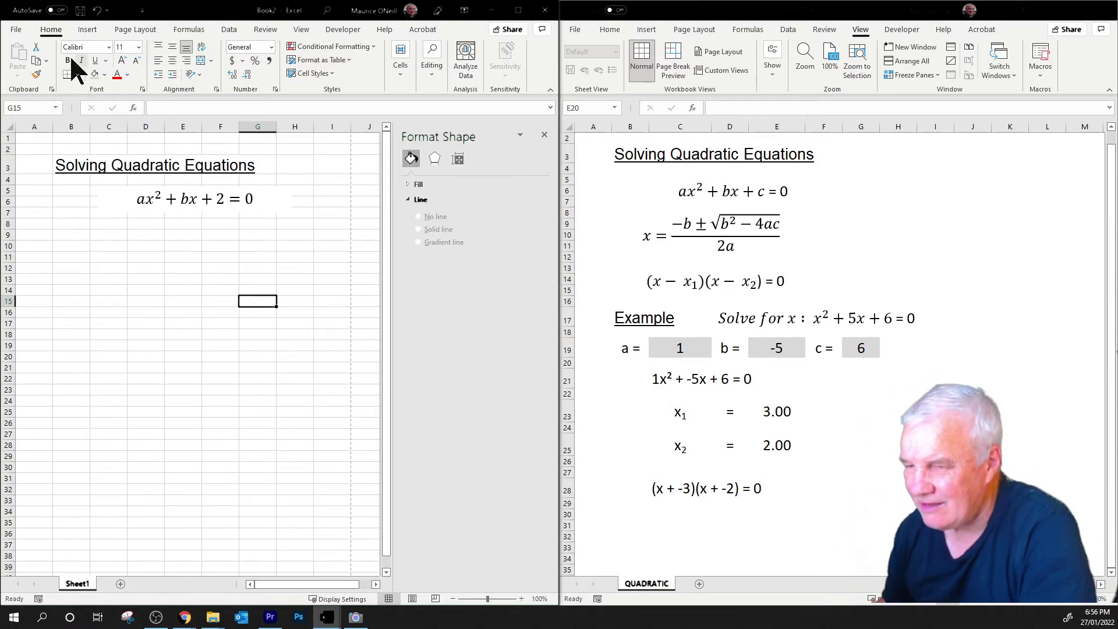
pyautogui.click(225, 199)
pyautogui.moveTo(208, 188); pyautogui.dragTo(191, 195)
pyautogui.click(285, 268)
pyautogui.click(334, 225)
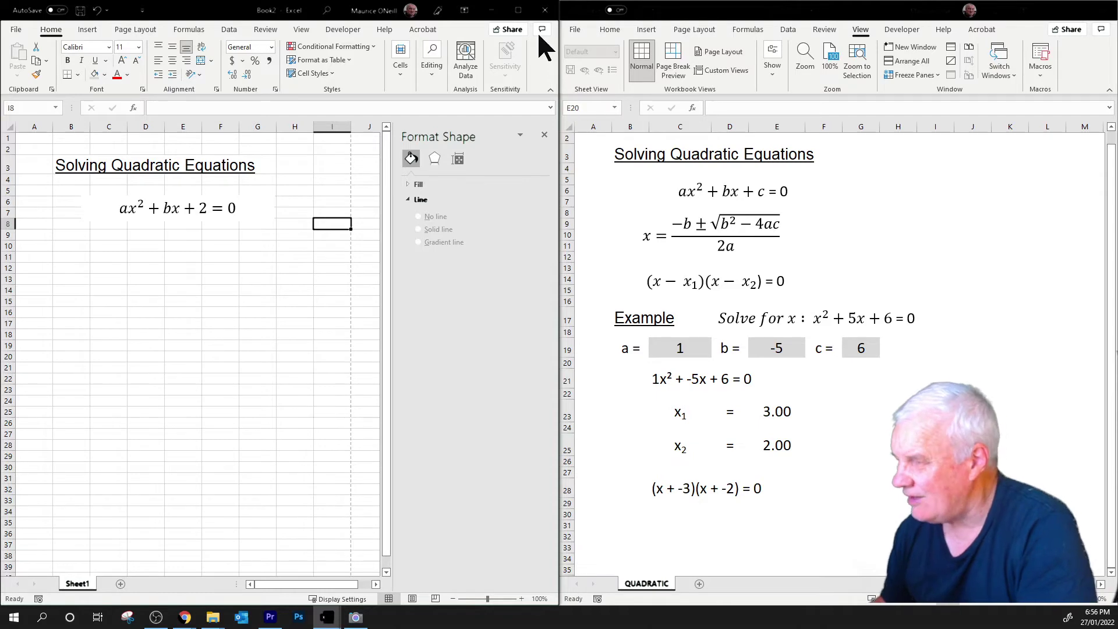
pyautogui.click(520, 10)
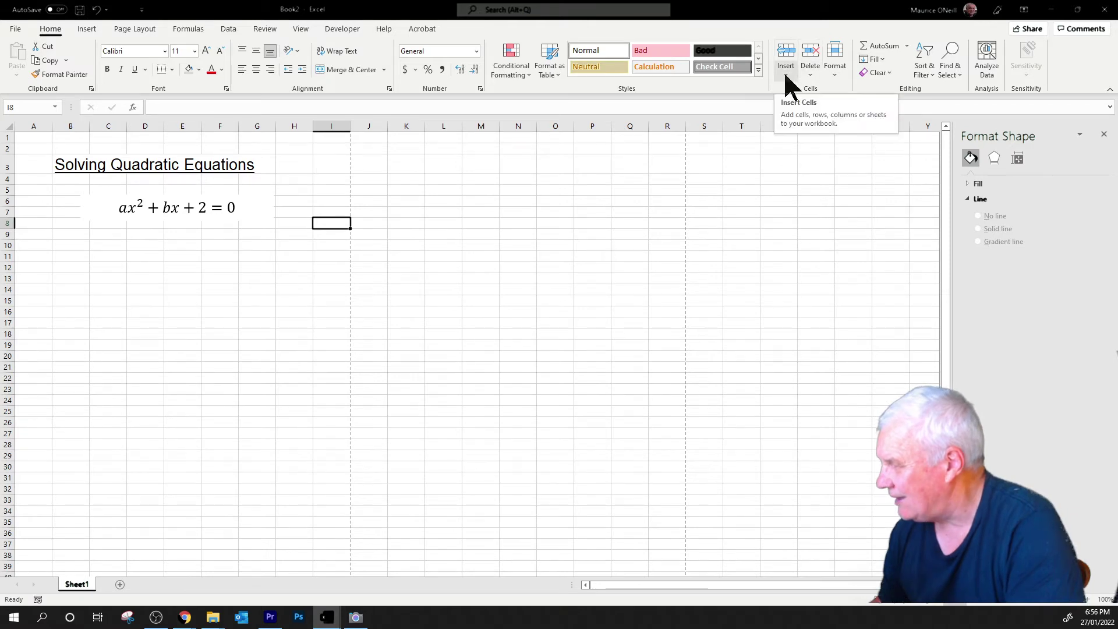
# Draw a second text box below the first equation
pyautogui.click(88, 29)
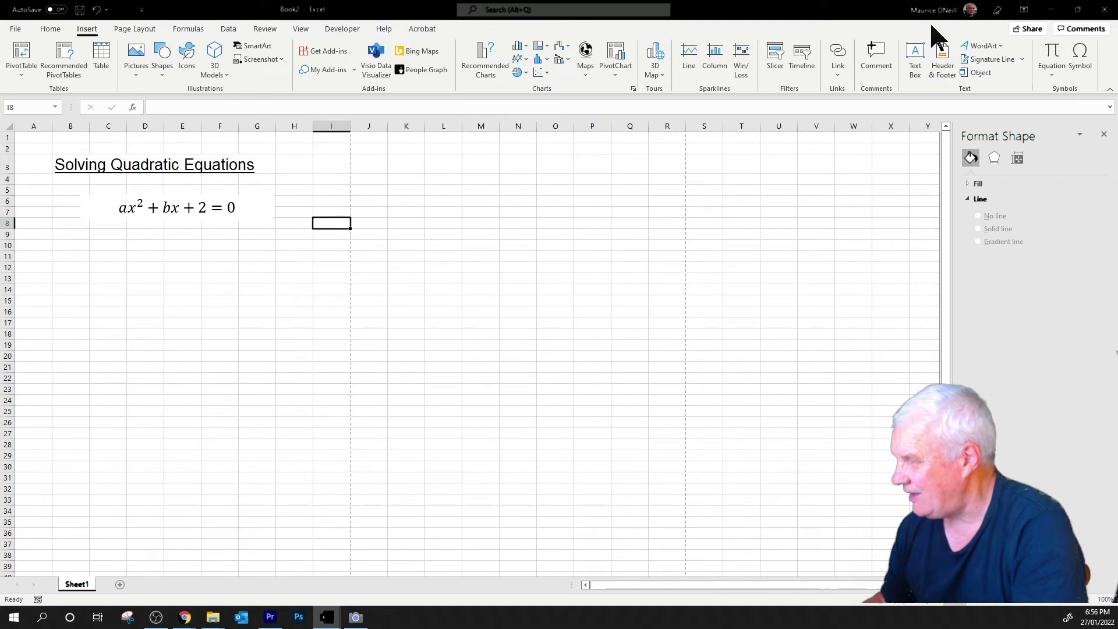
pyautogui.click(914, 73)
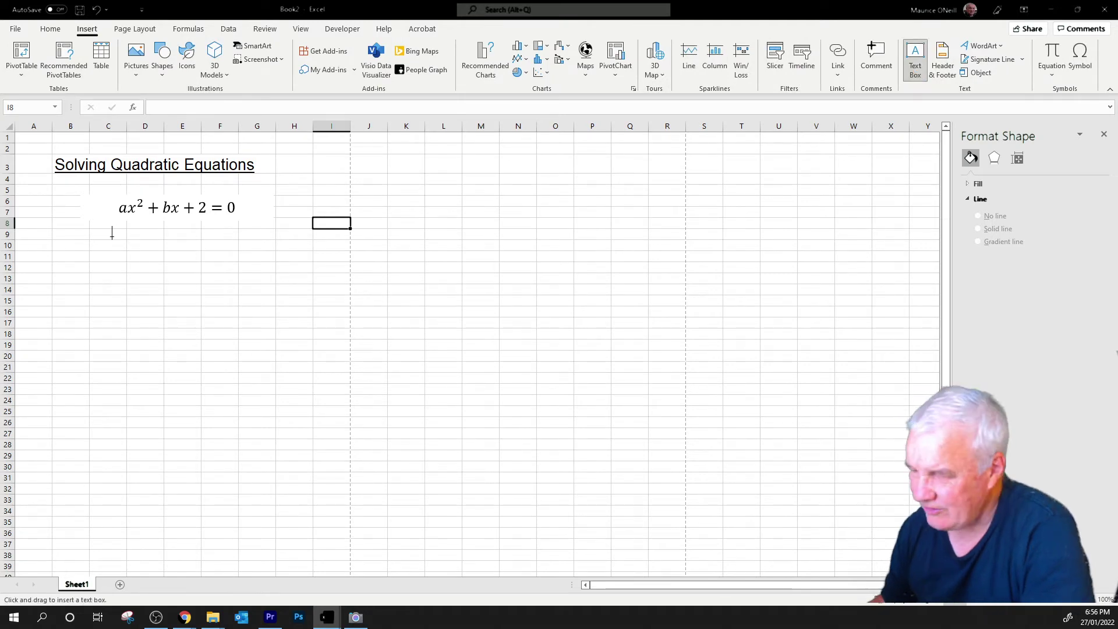
pyautogui.moveTo(94, 222); pyautogui.dragTo(309, 270)
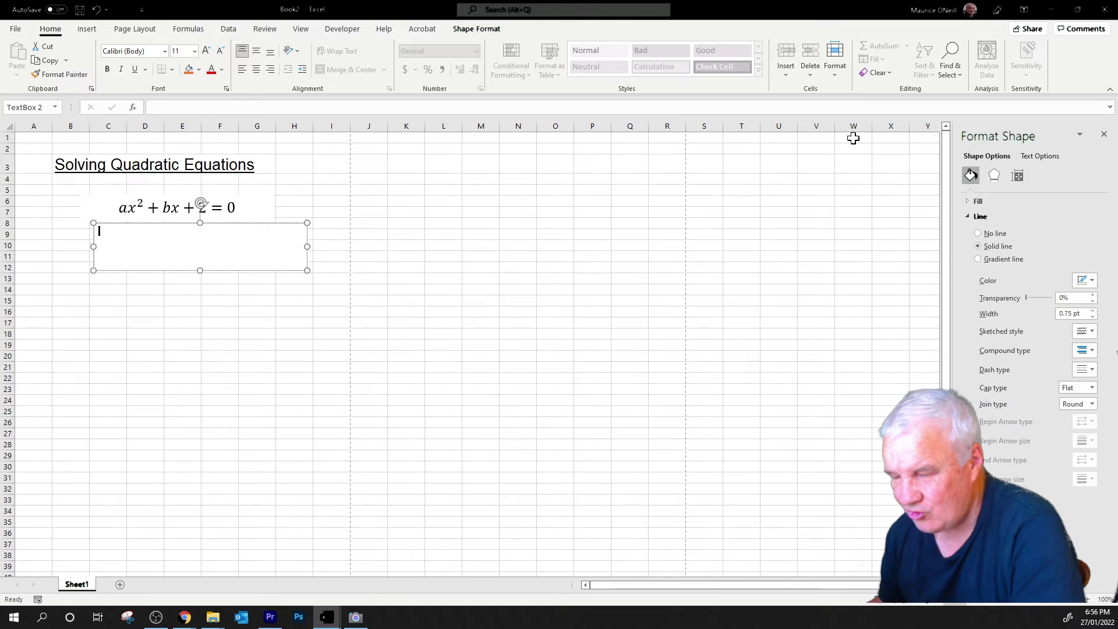
# Insert the built-in Quadratic Formula equation into the new text box
pyautogui.click(85, 30)
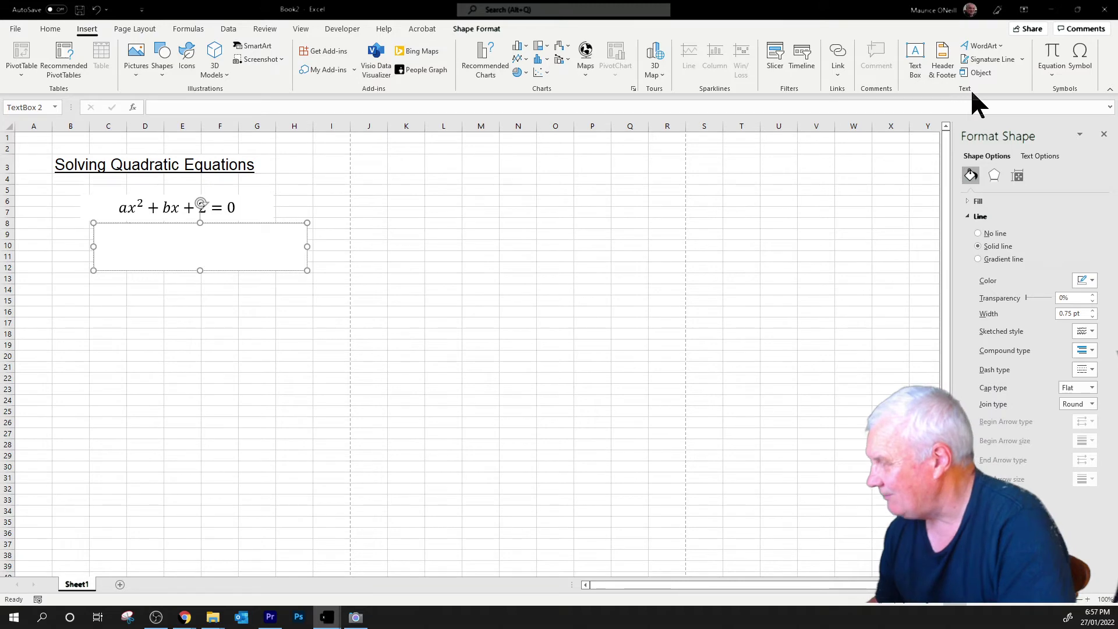
pyautogui.click(1053, 74)
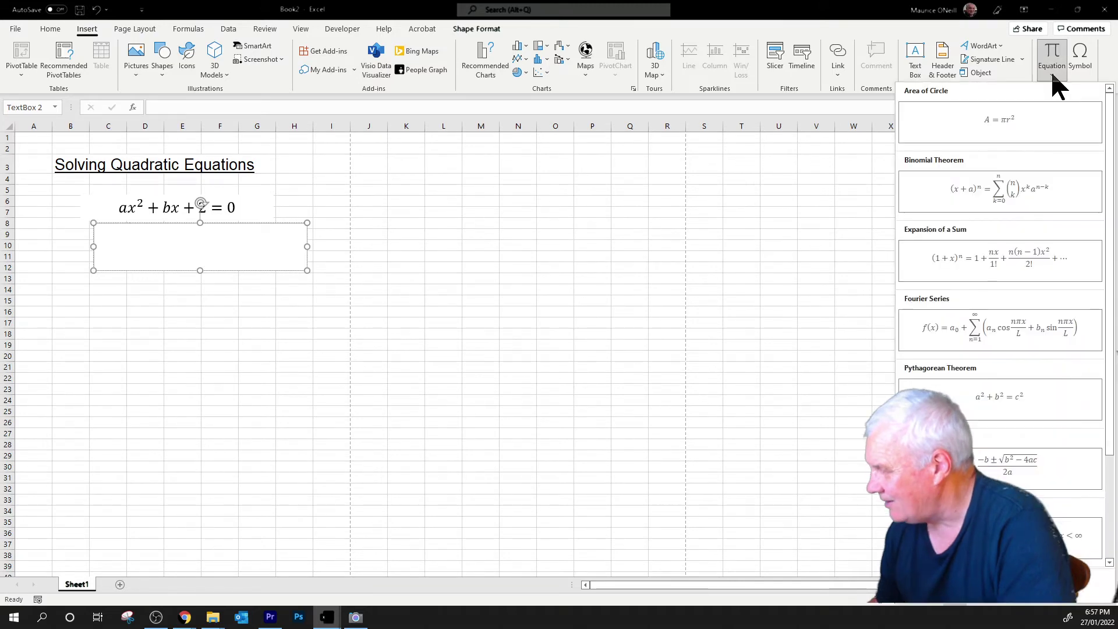
pyautogui.click(1009, 453)
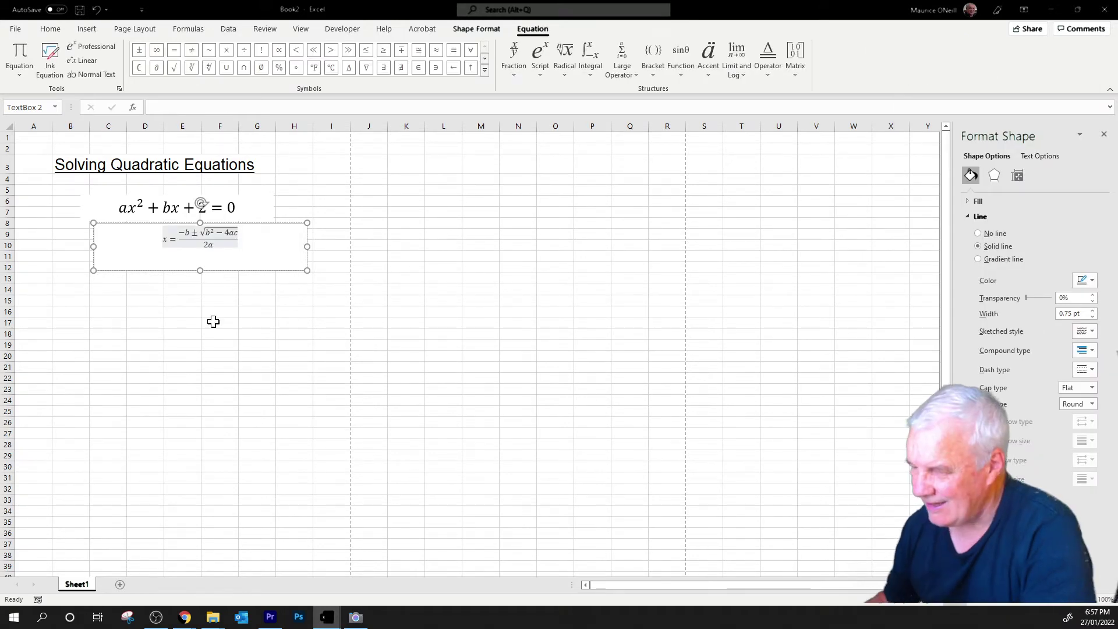
pyautogui.tripleClick(177, 242)
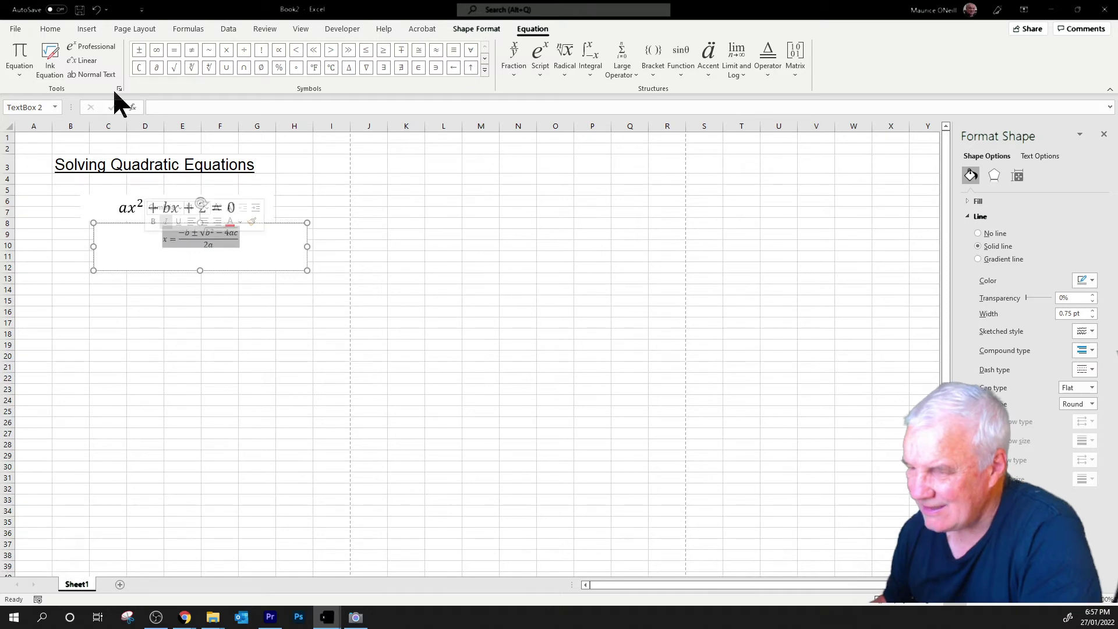
# Enlarge the quadratic formula to font size 20
pyautogui.click(50, 29)
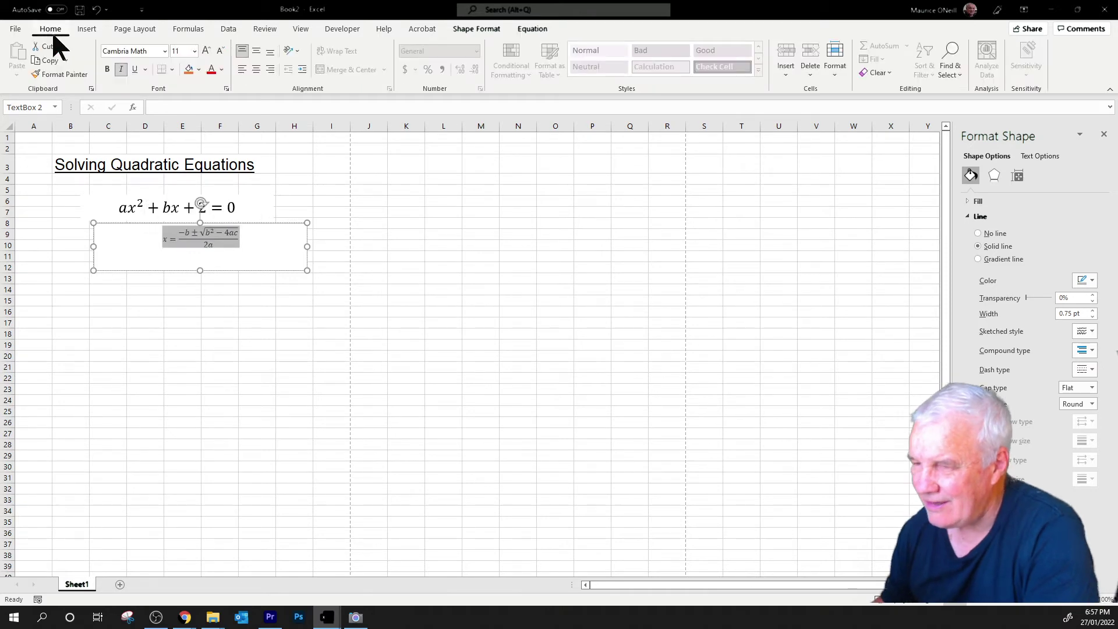
pyautogui.click(194, 51)
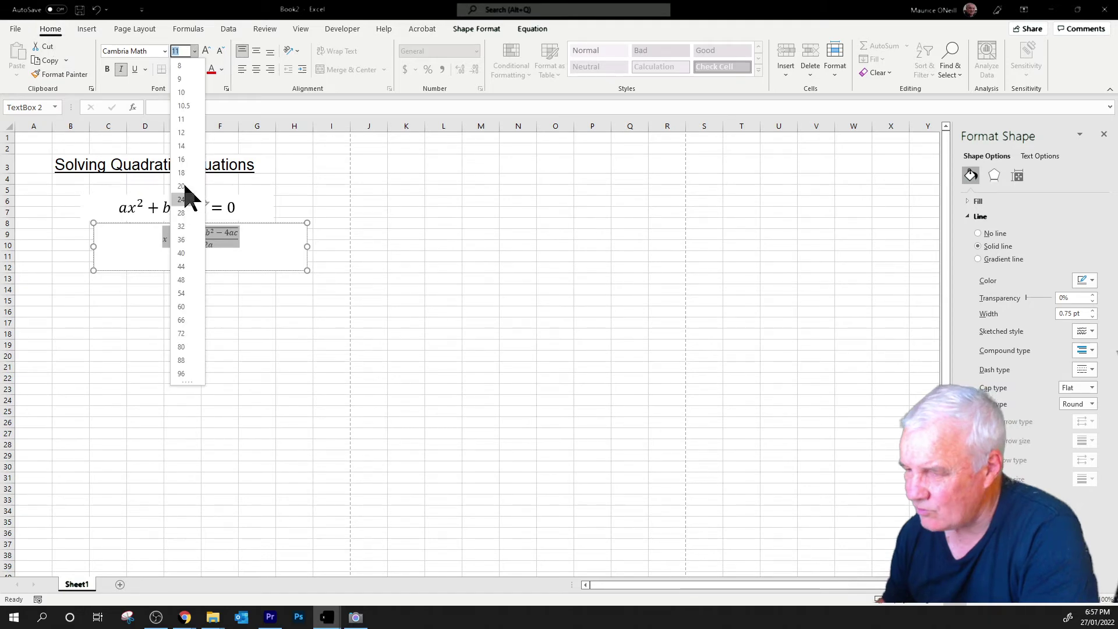
pyautogui.click(181, 186)
pyautogui.click(332, 359)
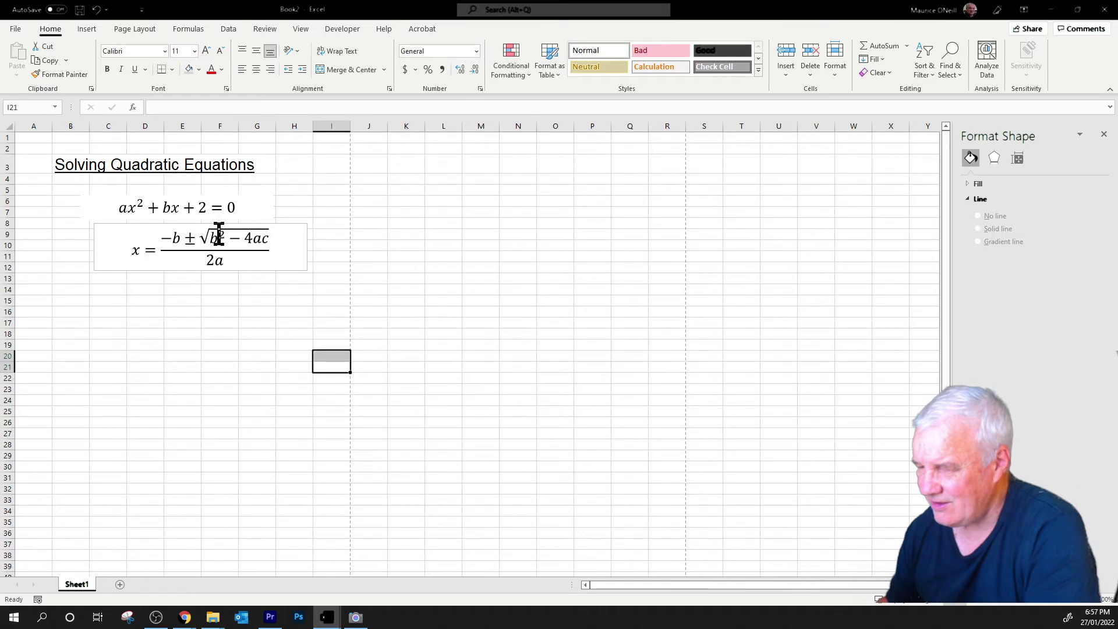
# Reposition the formula box just beneath the first equation, across rows 9–13
pyautogui.click(184, 279)
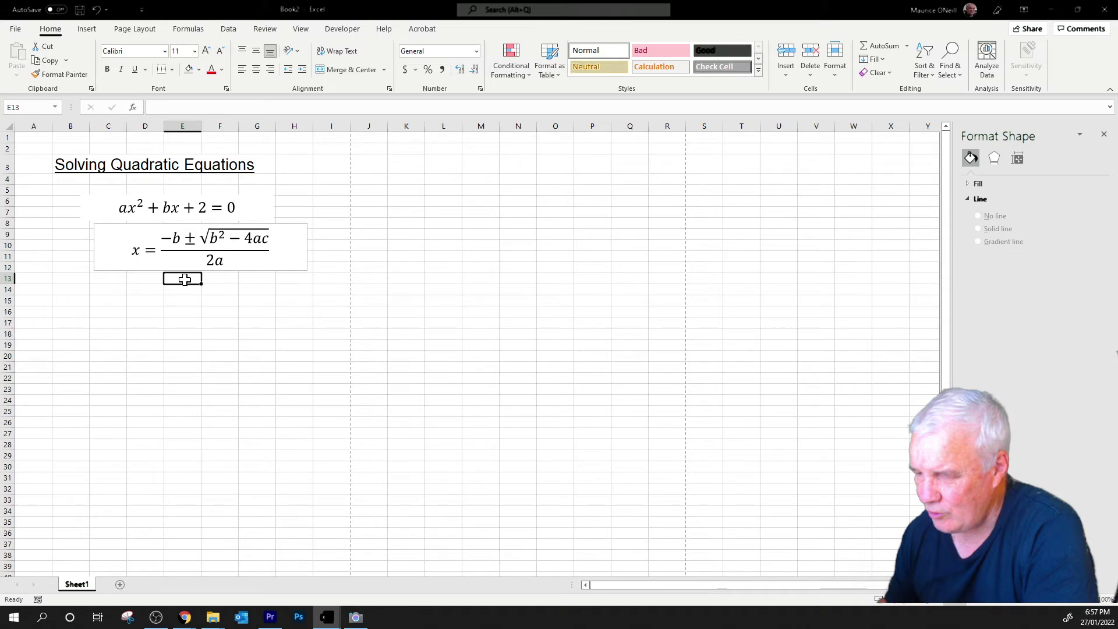
pyautogui.click(184, 223)
pyautogui.moveTo(184, 223)
pyautogui.mouseDown()
pyautogui.moveTo(163, 243)
pyautogui.moveTo(168, 221)
pyautogui.mouseUp()
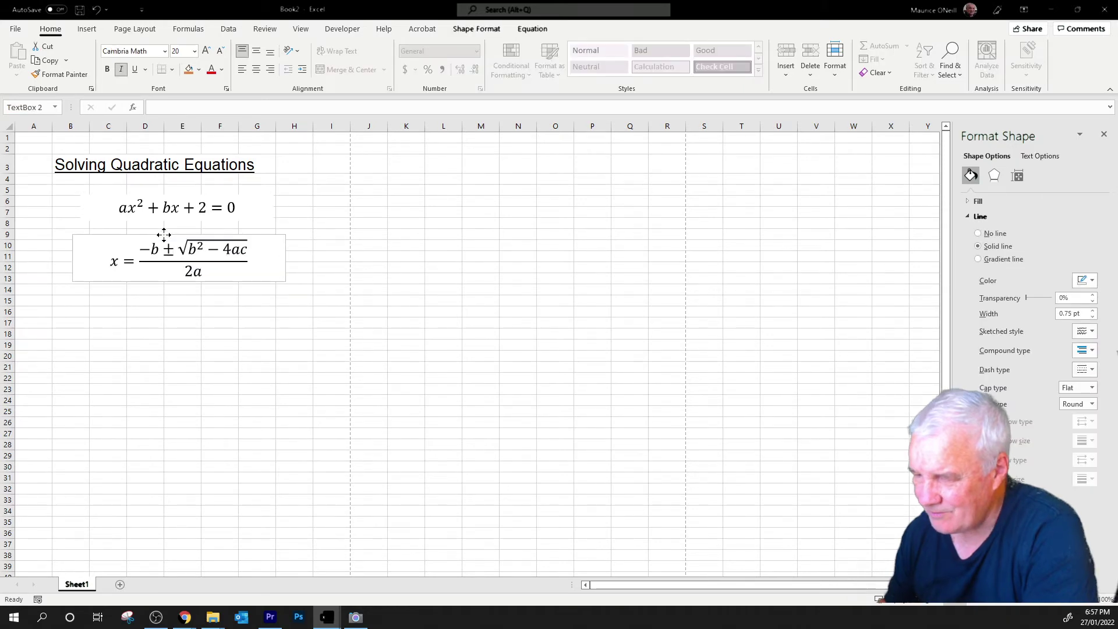
pyautogui.click(332, 358)
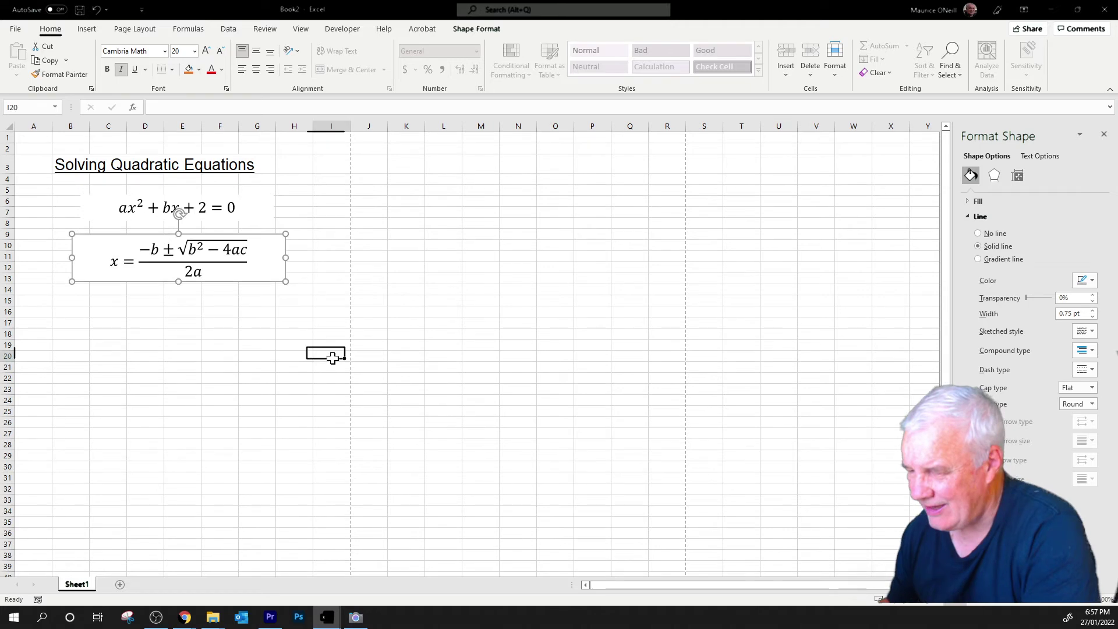
pyautogui.press('Right')
pyautogui.press('Right')
pyautogui.press('Right')
pyautogui.press('Right')
pyautogui.press('Up')
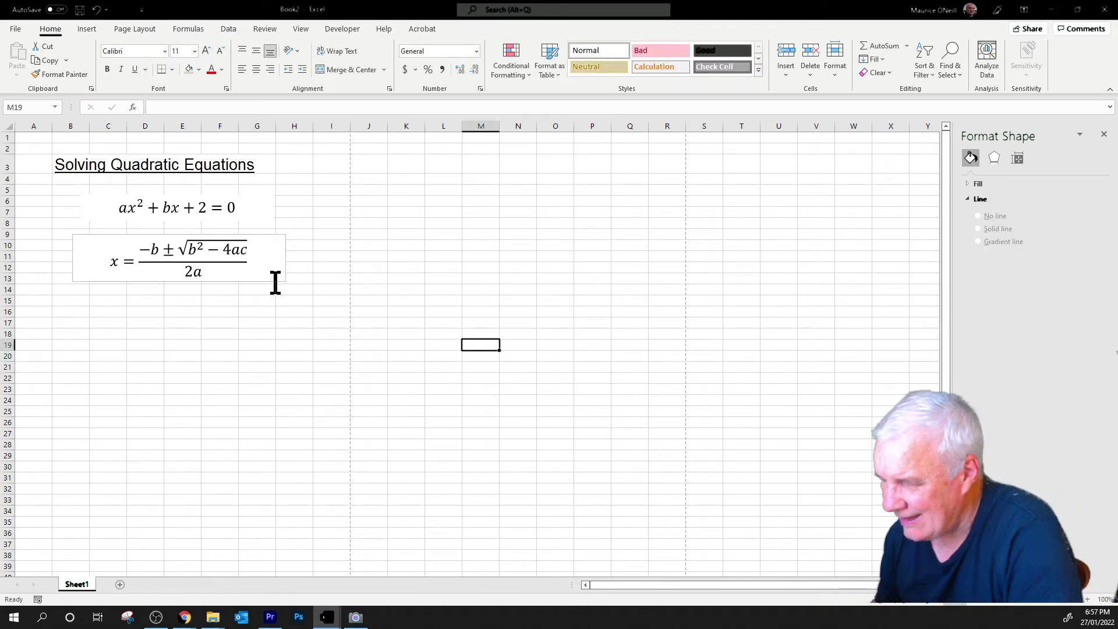
pyautogui.click(256, 252)
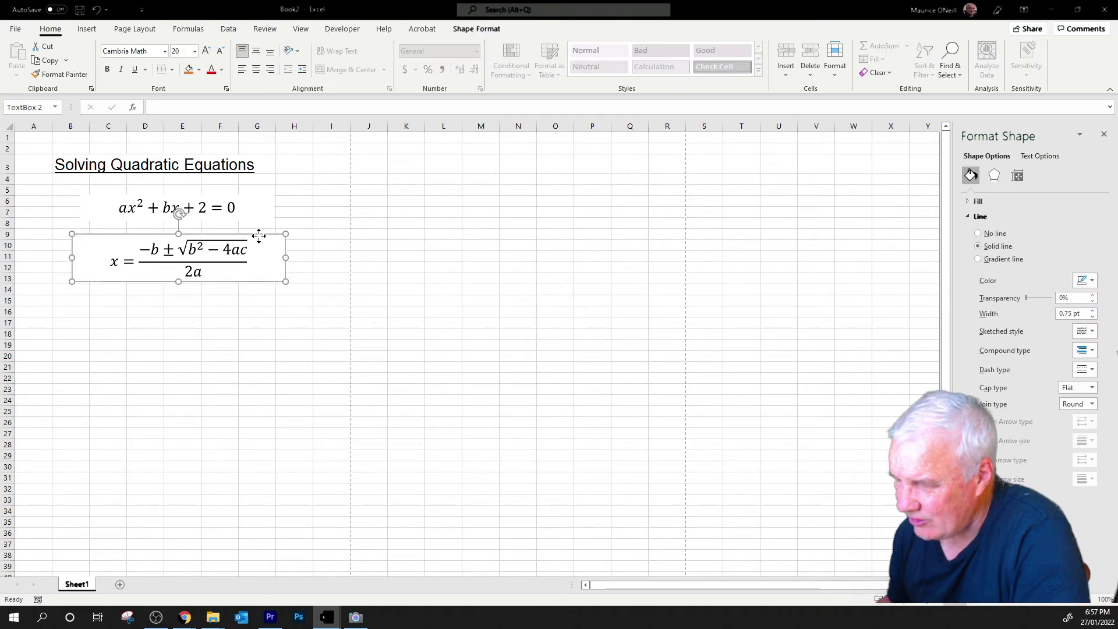
pyautogui.click(338, 254)
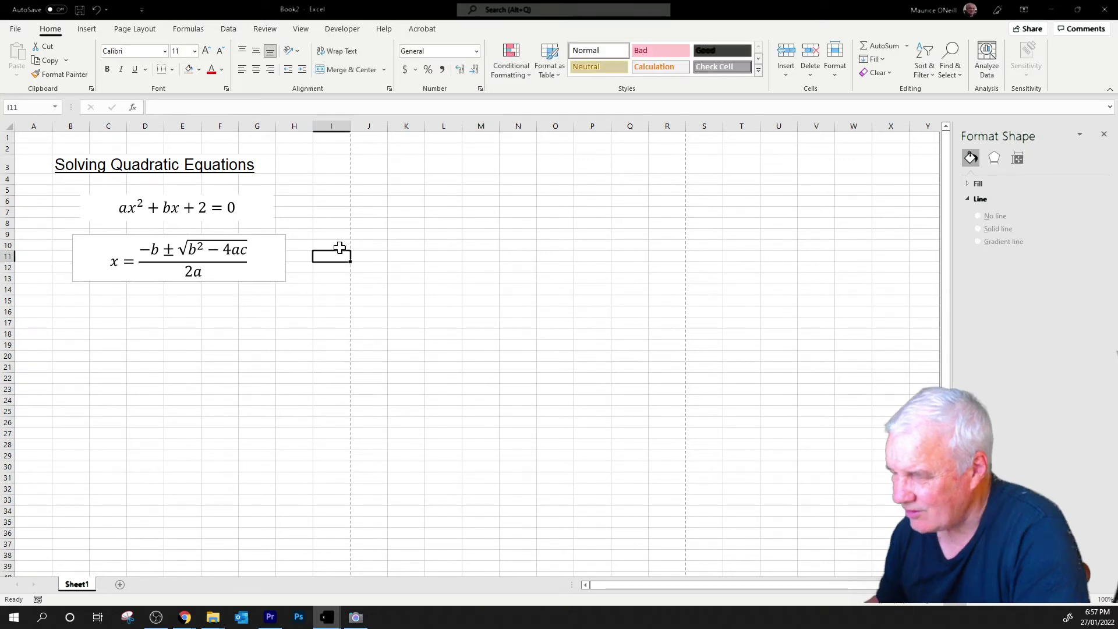
pyautogui.moveTo(480, 356); pyautogui.dragTo(443, 355)
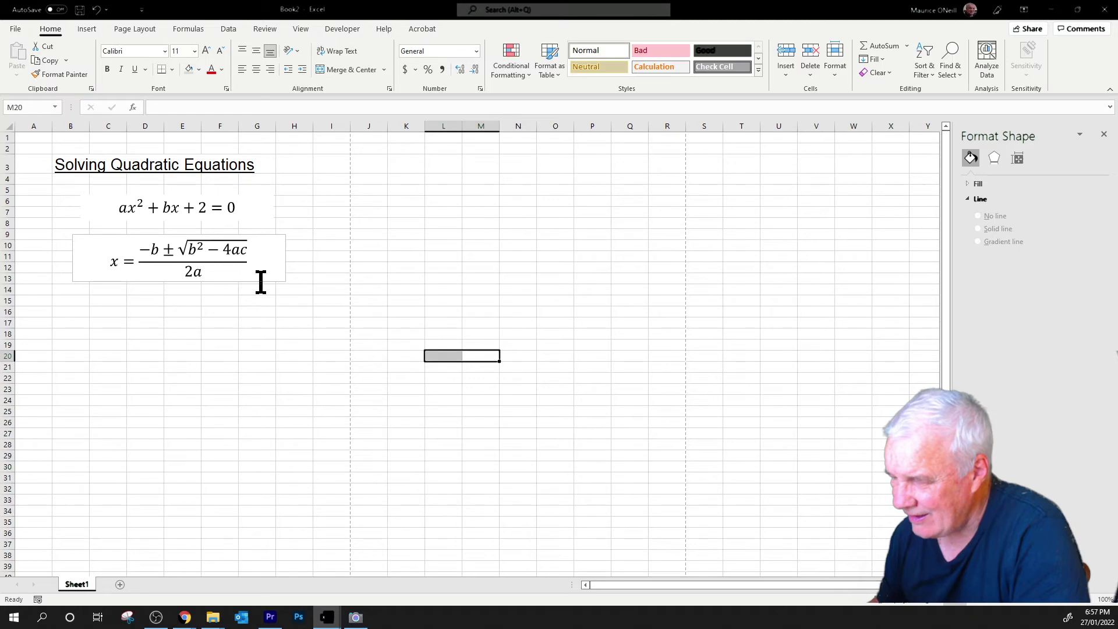
pyautogui.click(260, 281)
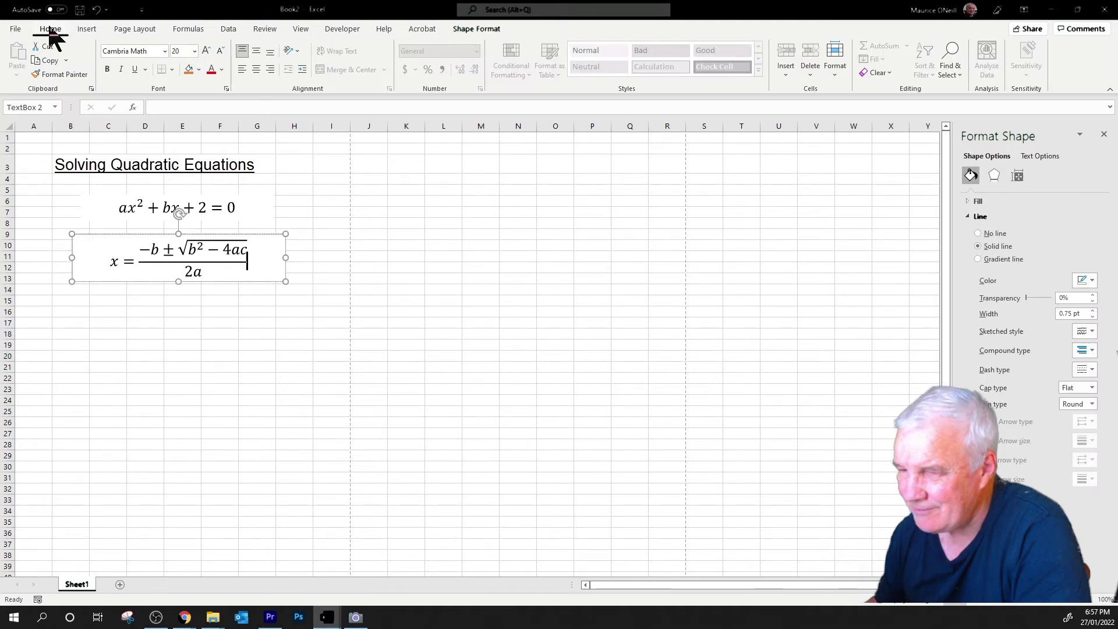
pyautogui.click(257, 232)
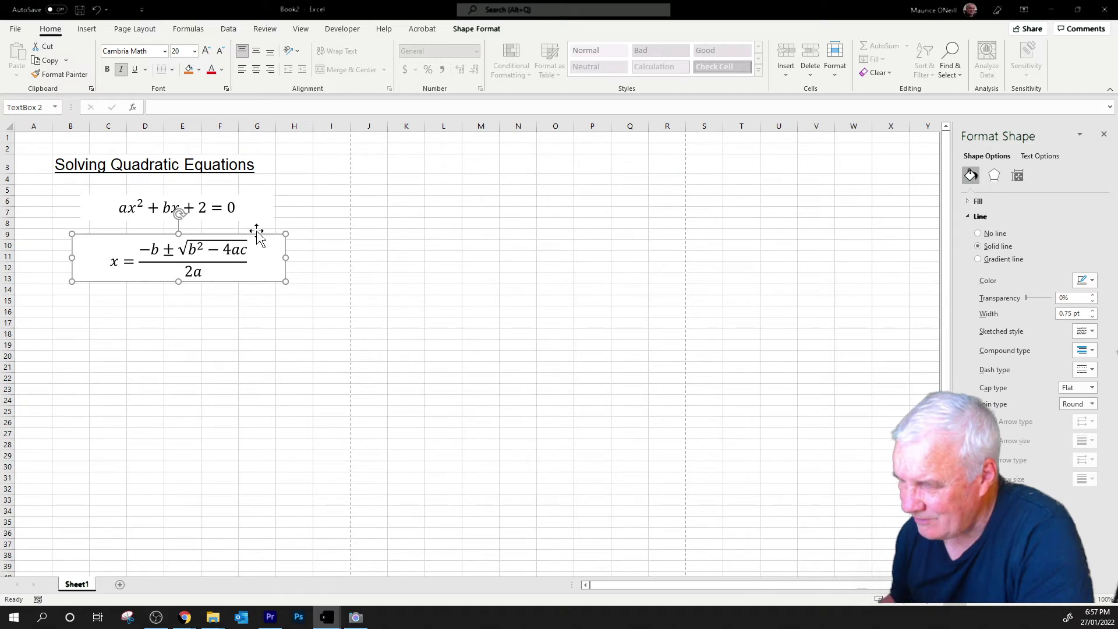
pyautogui.rightClick(256, 231)
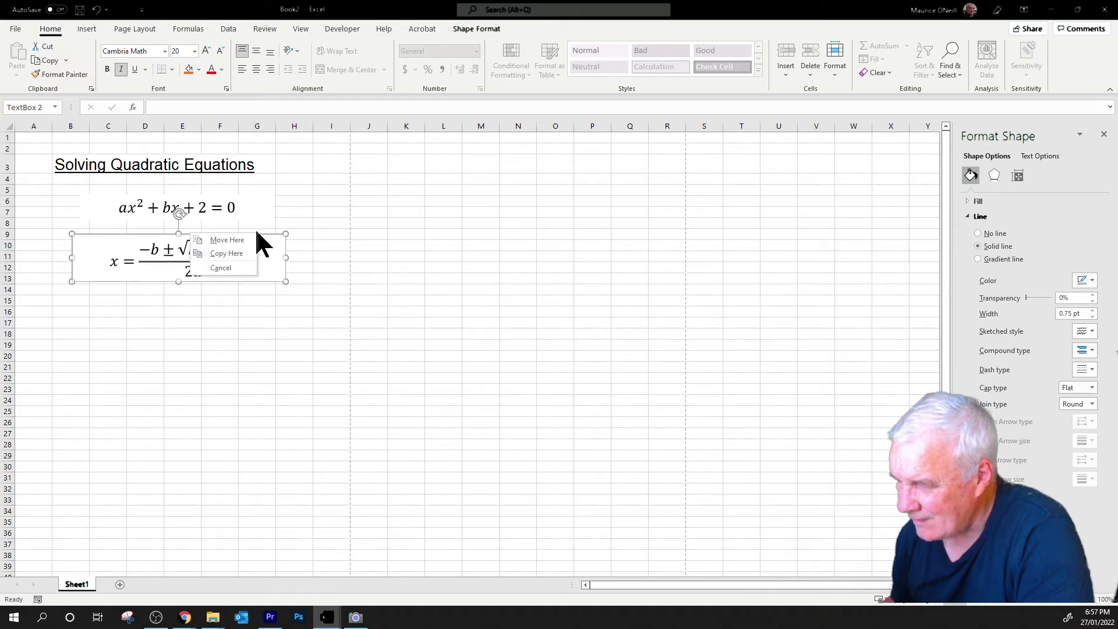
pyautogui.press('Escape')
pyautogui.press('Escape')
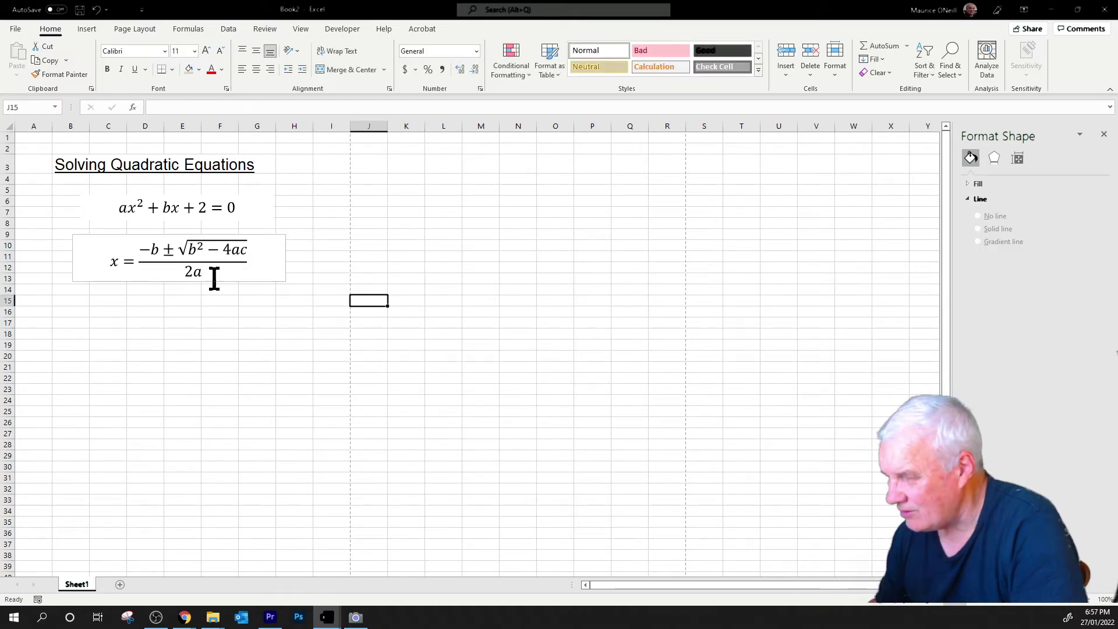
# Set the quadratic formula text box's line to No line so its outline disappears
pyautogui.click(275, 235)
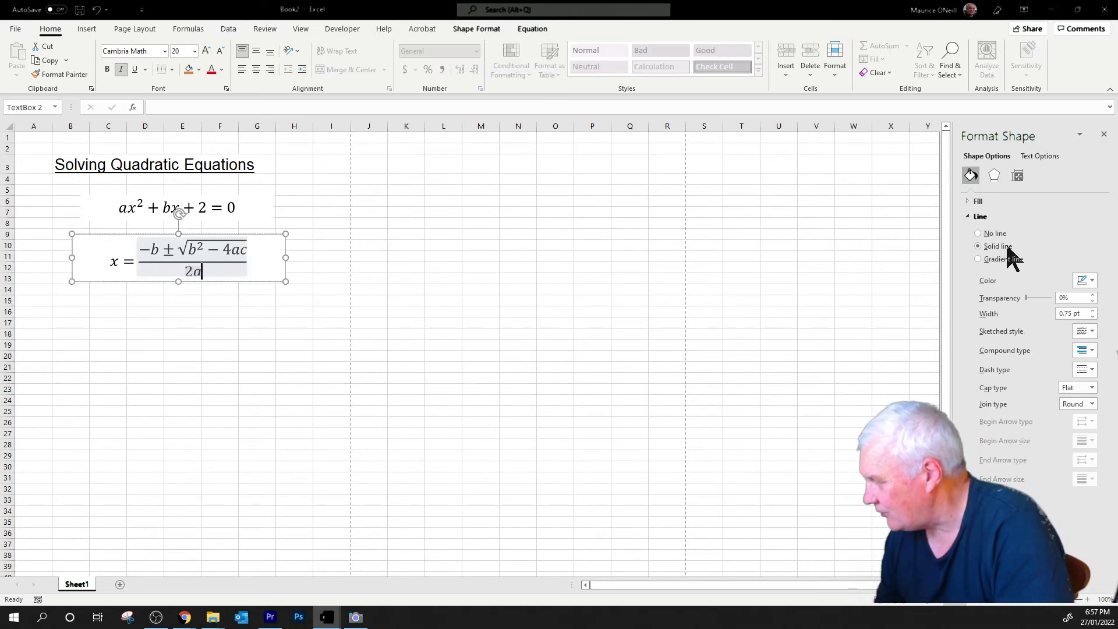
pyautogui.click(978, 233)
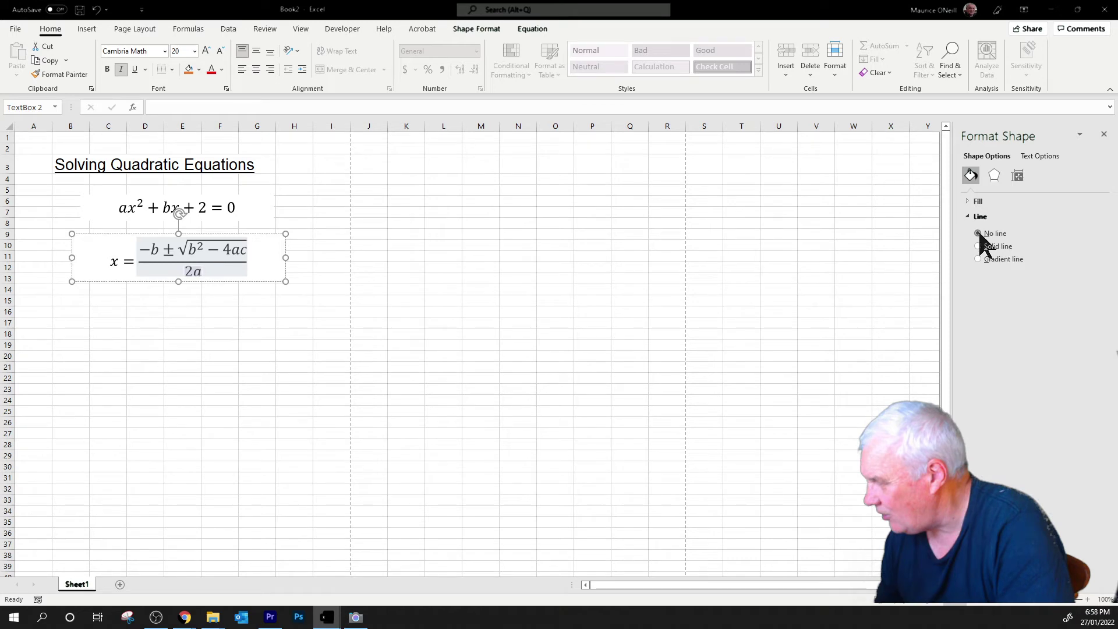
pyautogui.press('Escape')
pyautogui.press('Escape')
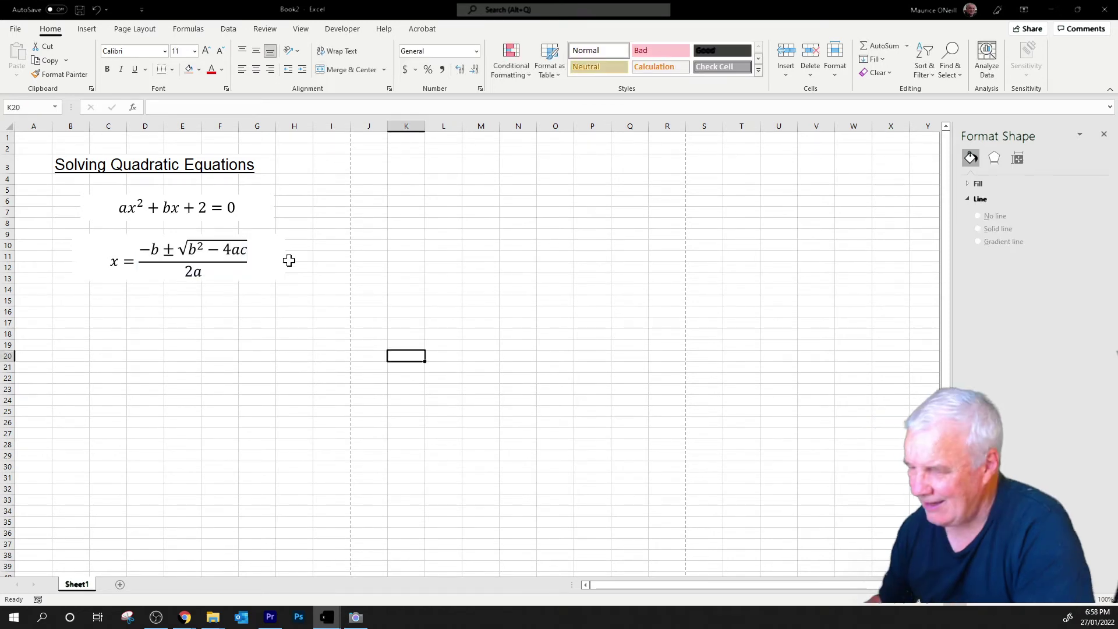
# Recheck the borderless formula box and arrange the finished example workbook beside it
pyautogui.click(273, 265)
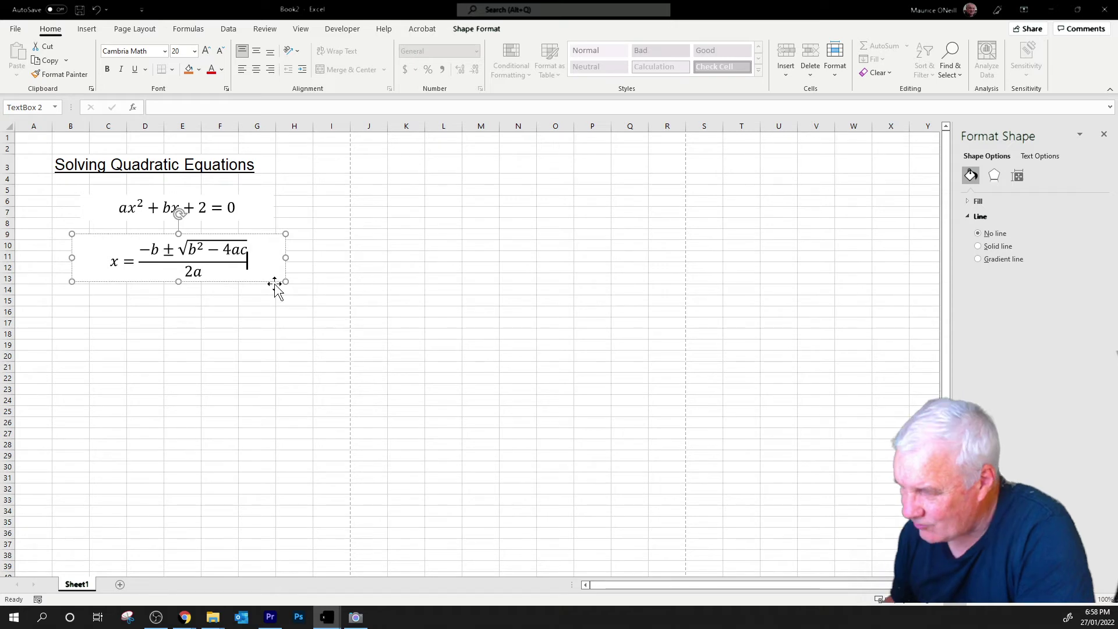
pyautogui.click(276, 282)
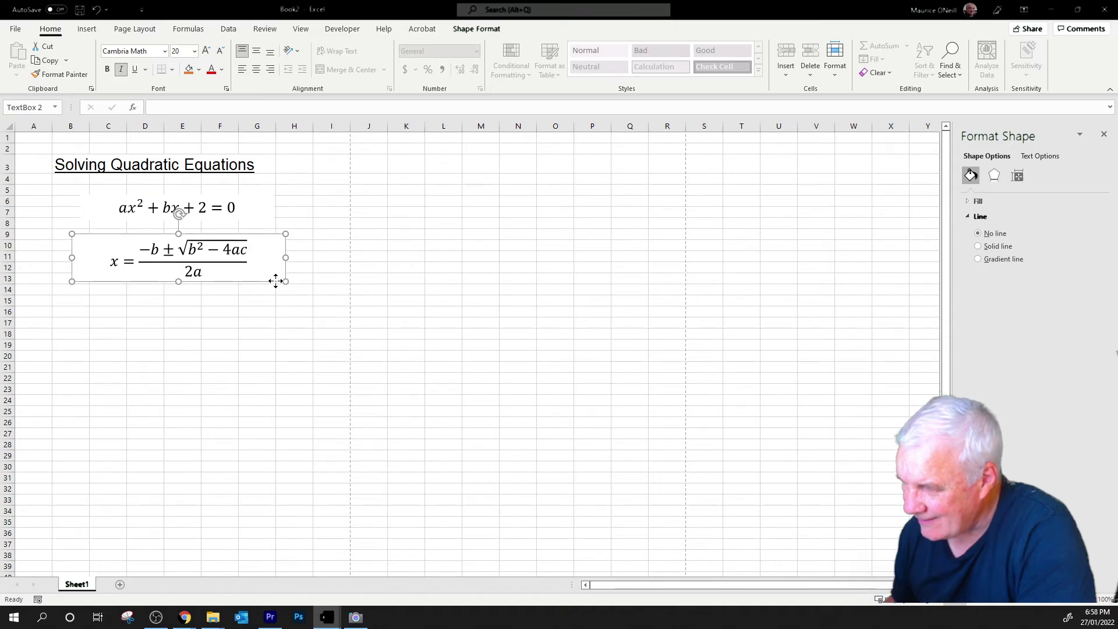
pyautogui.rightClick(276, 281)
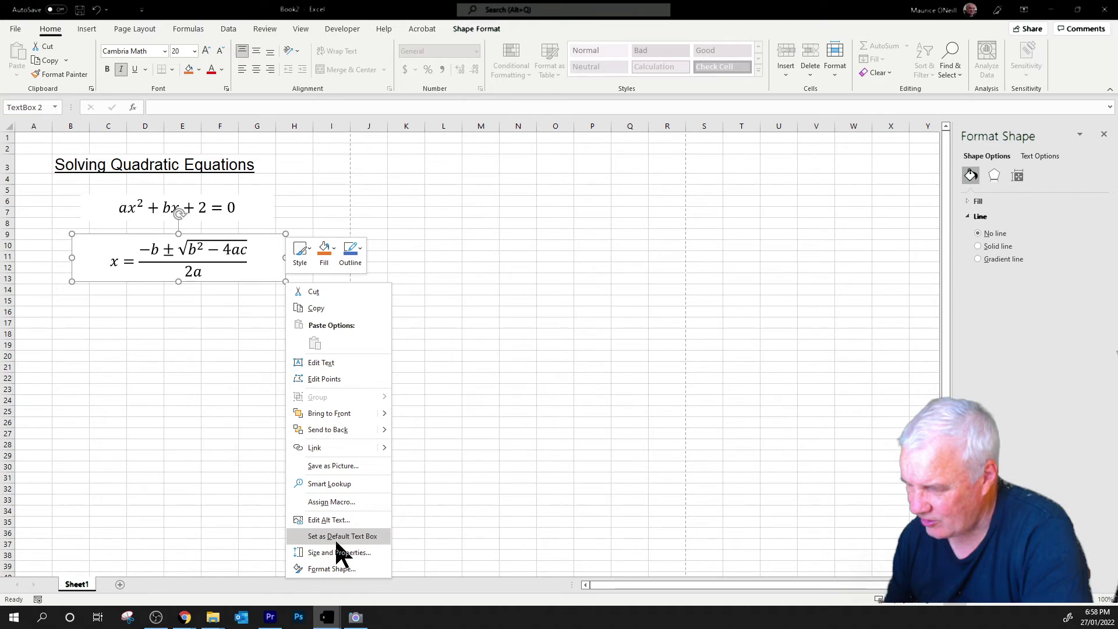
pyautogui.moveTo(334, 390); pyautogui.dragTo(333, 400)
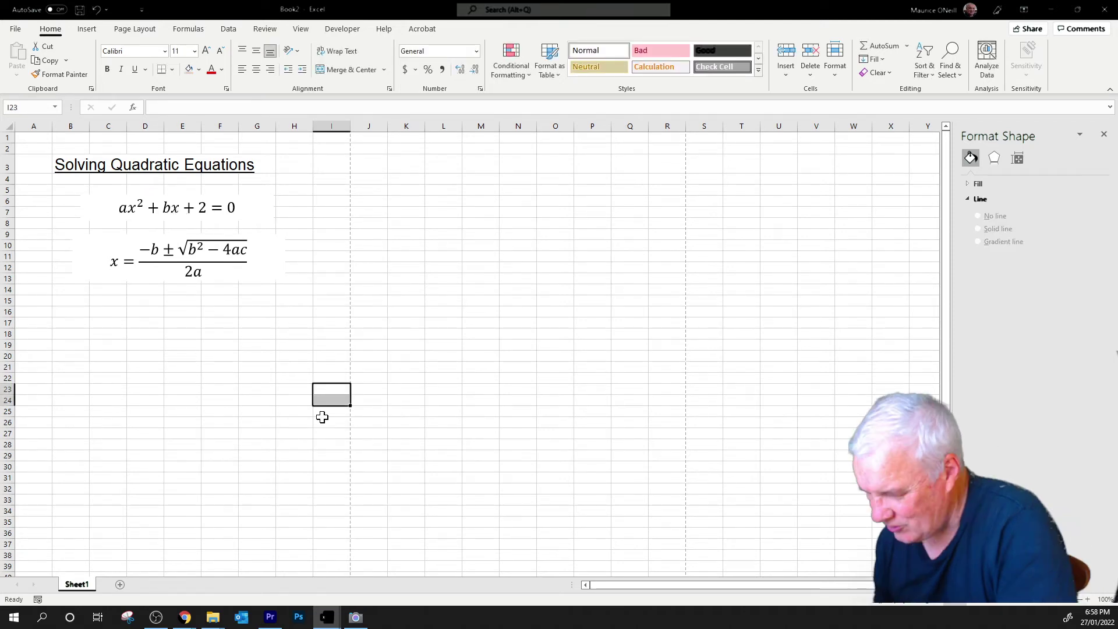
pyautogui.moveTo(257, 367); pyautogui.dragTo(219, 400)
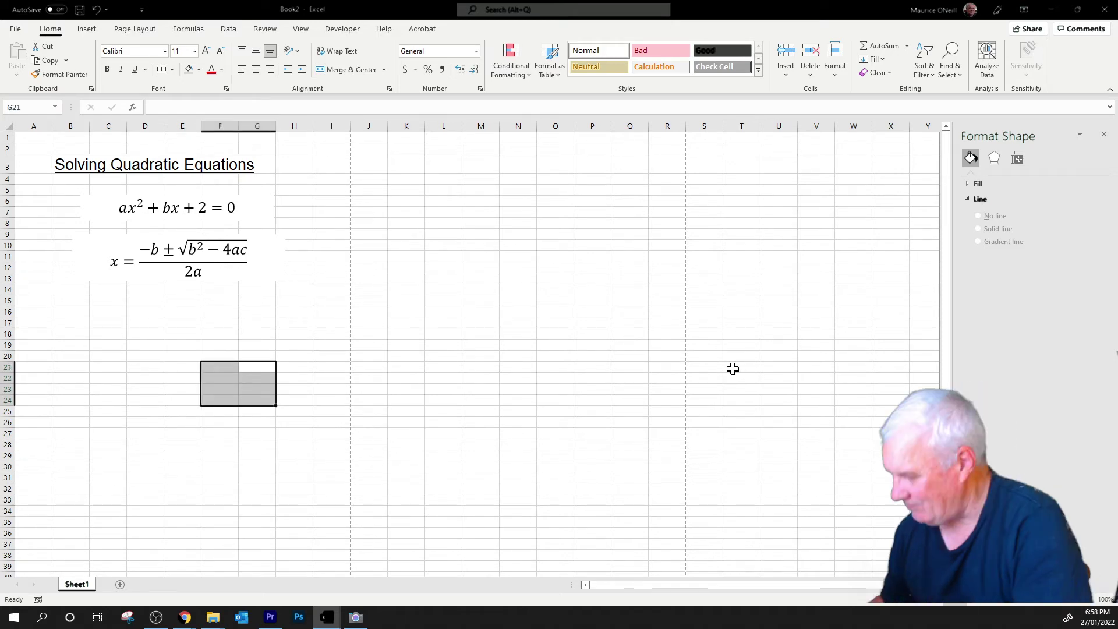